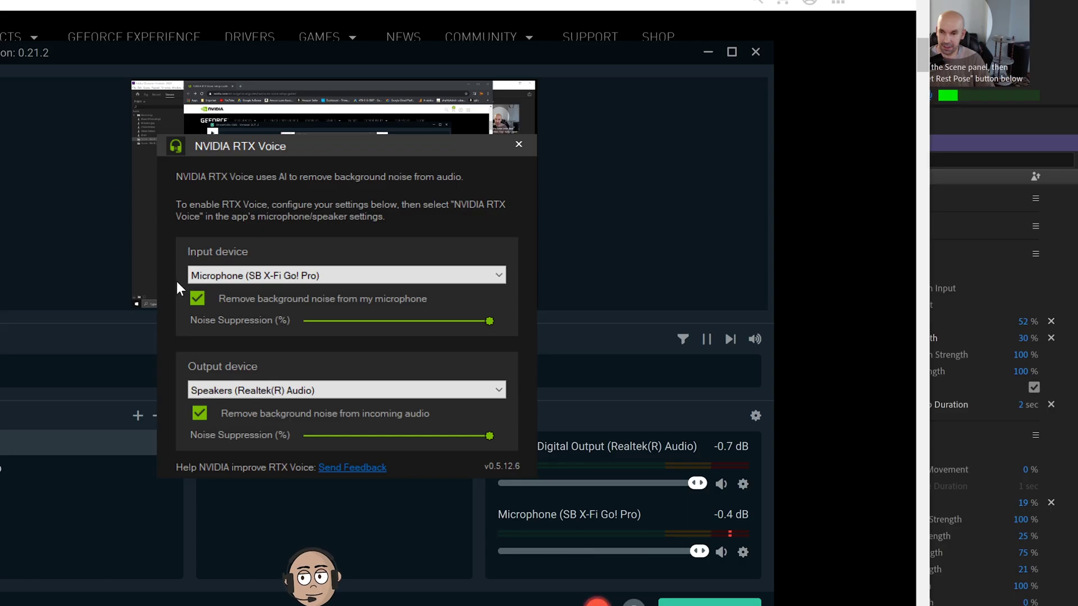
# Toggle RTX Voice microphone noise removal off and on twice, leaving it enabled
pyautogui.click(196, 295)
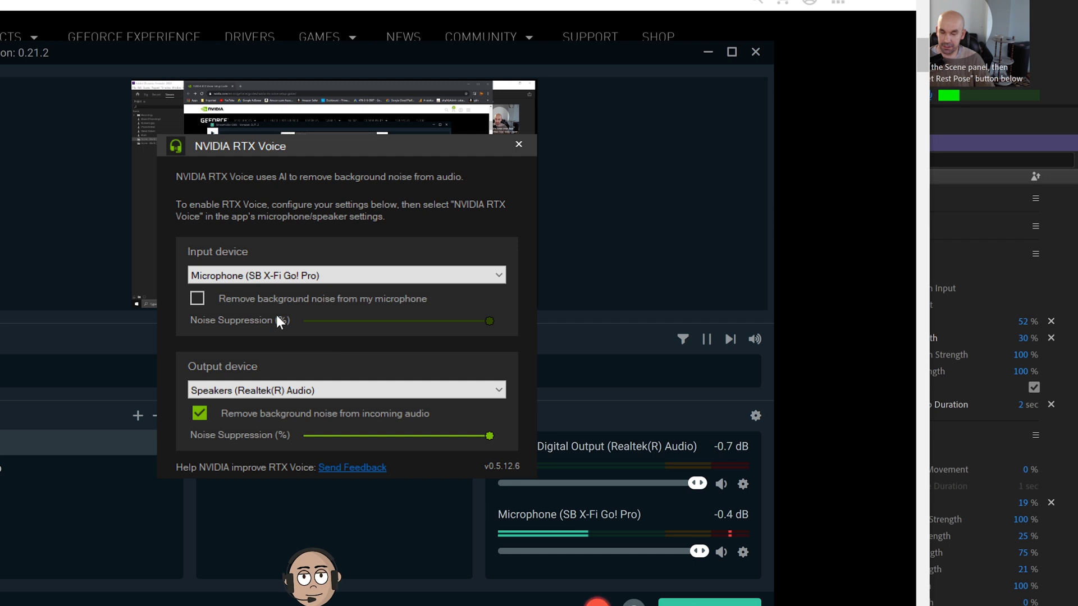
pyautogui.click(198, 300)
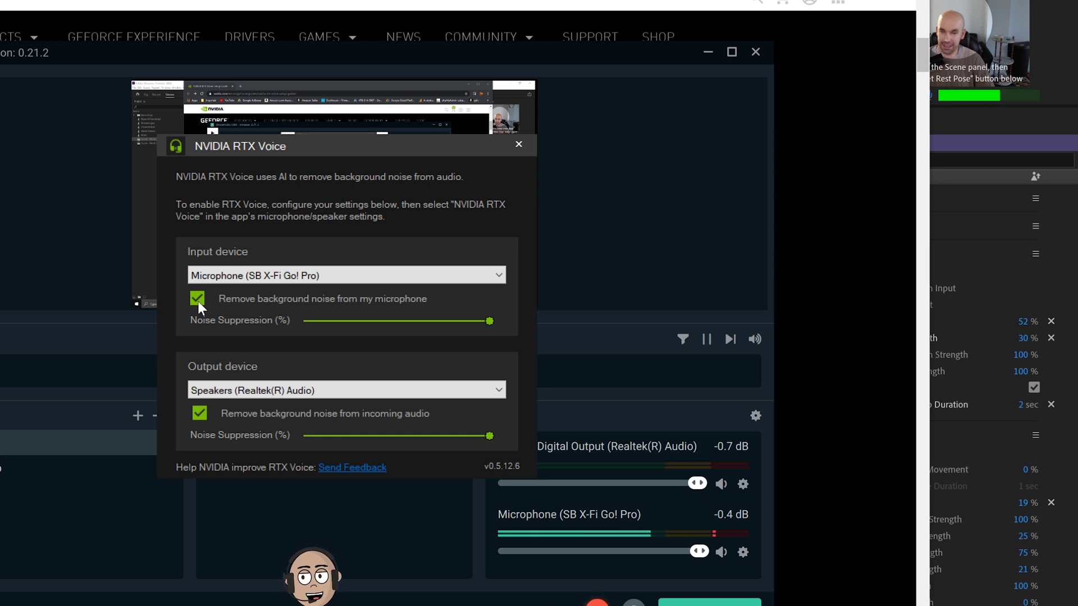
pyautogui.click(198, 301)
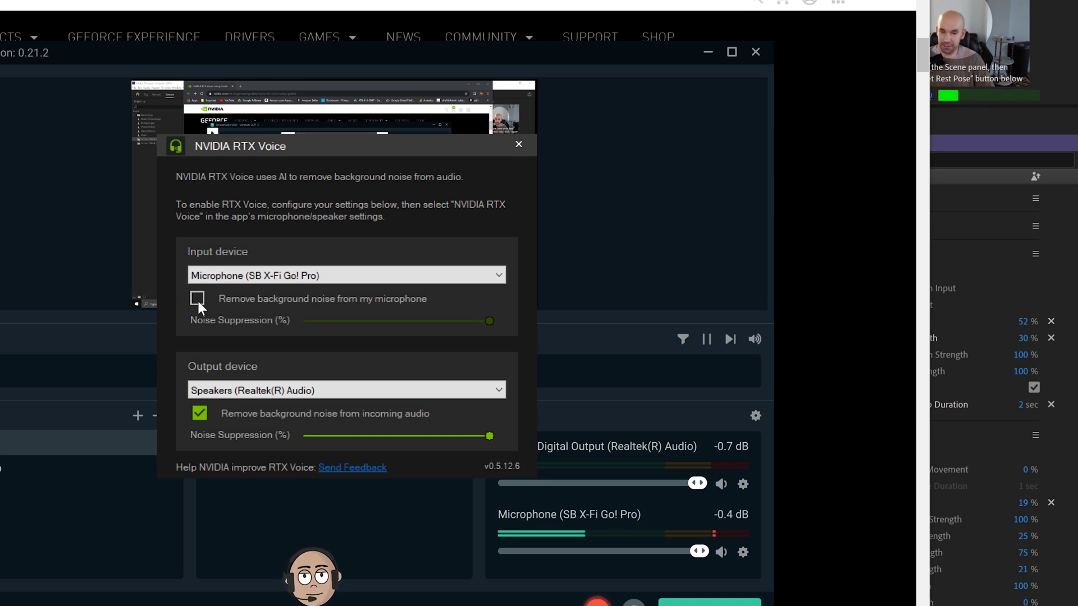
pyautogui.click(198, 301)
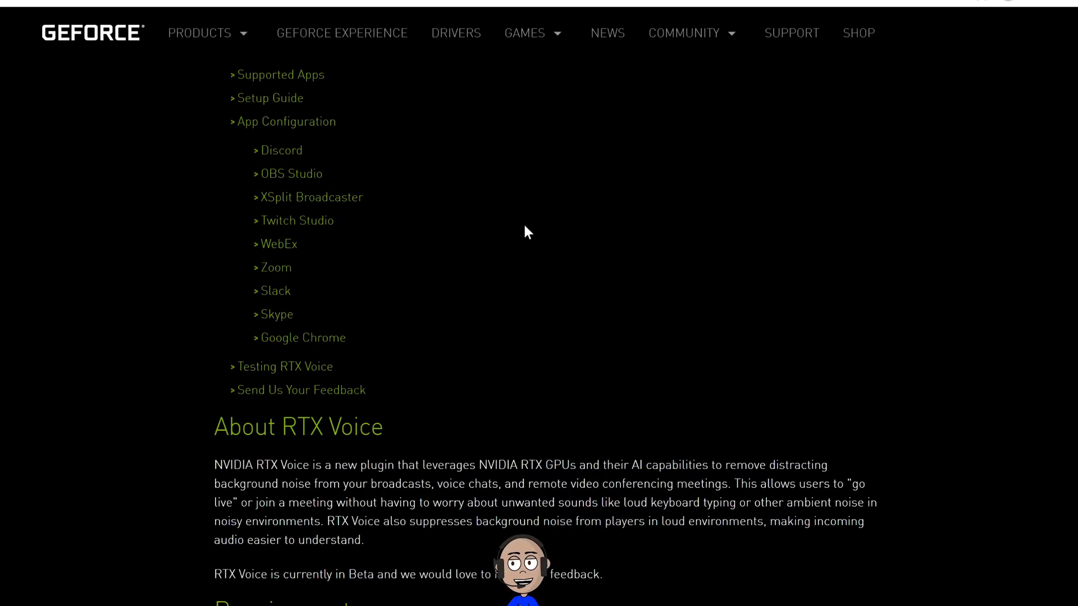
pyautogui.scroll(-2, 523, 231)
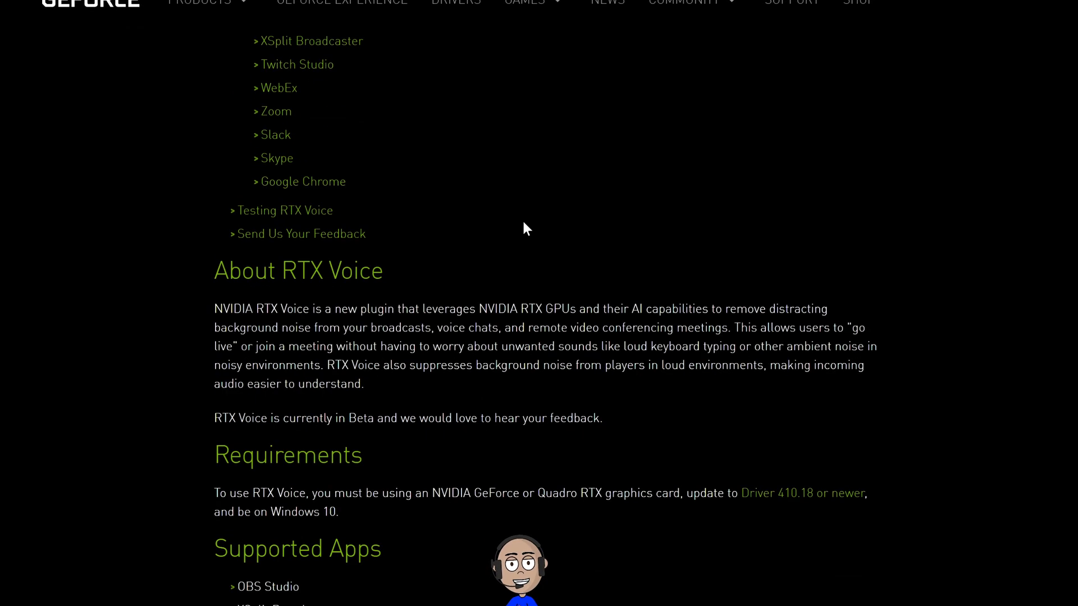
pyautogui.scroll(-3, 649, 252)
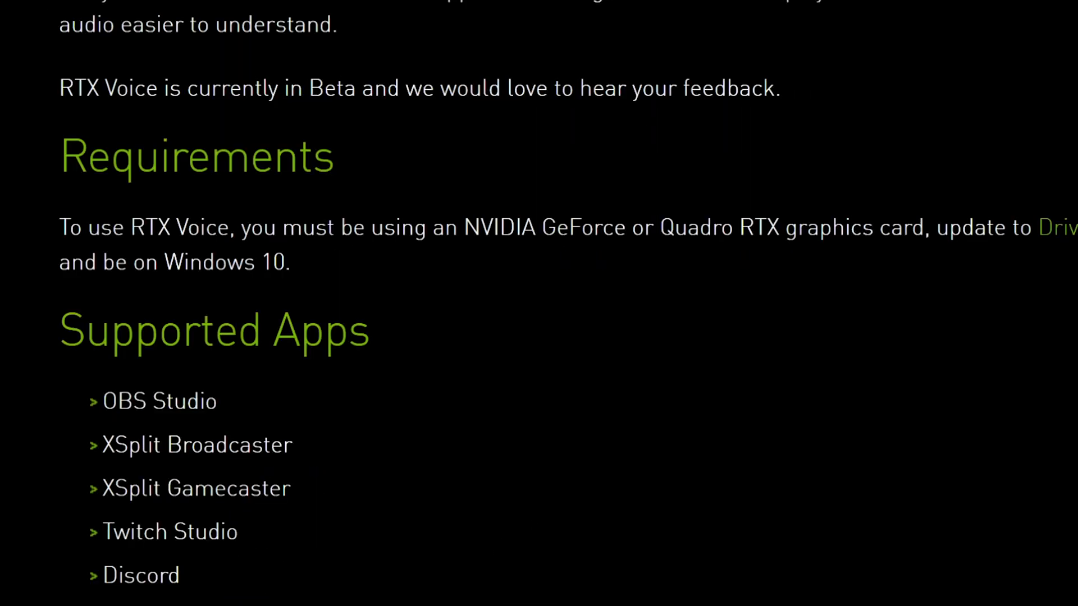
# Highlight the graphics card, driver and Windows requirements in the Setup Guide
pyautogui.moveTo(166, 262); pyautogui.dragTo(286, 253)
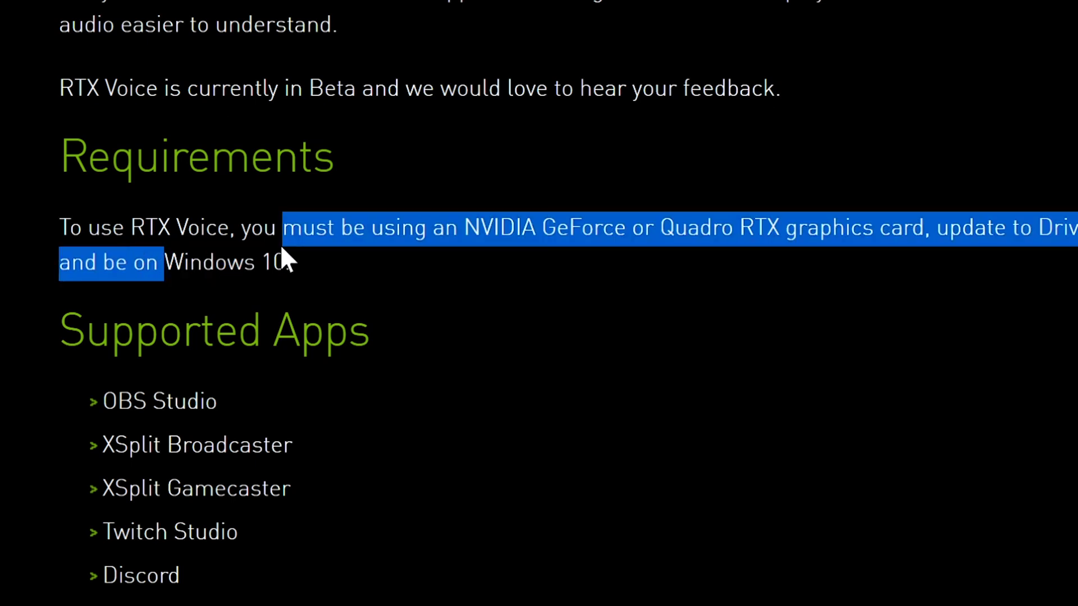
pyautogui.click(737, 160)
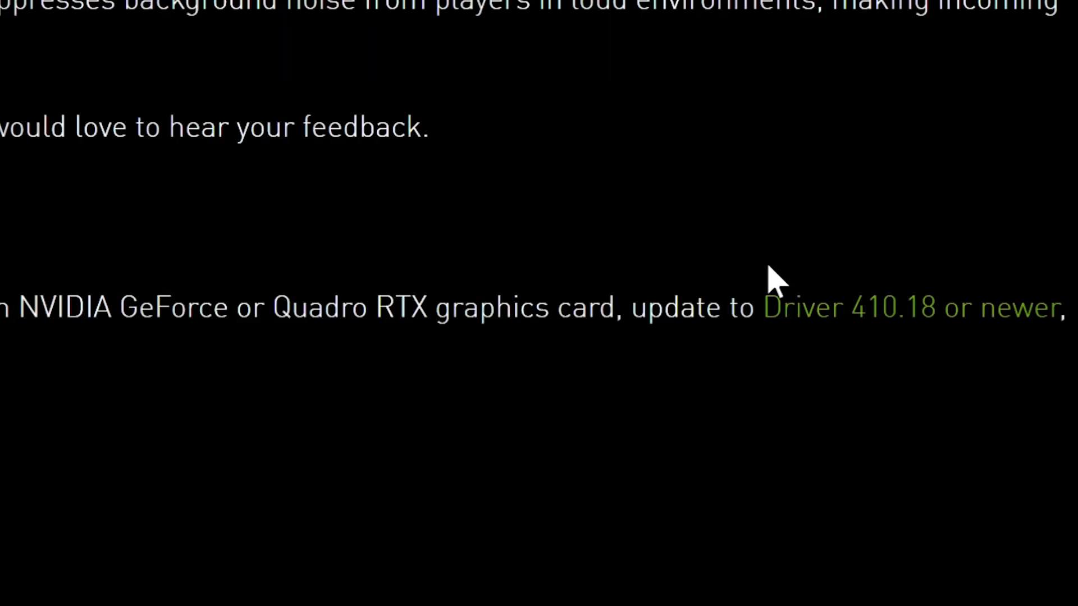
pyautogui.moveTo(221, 182); pyautogui.dragTo(802, 184)
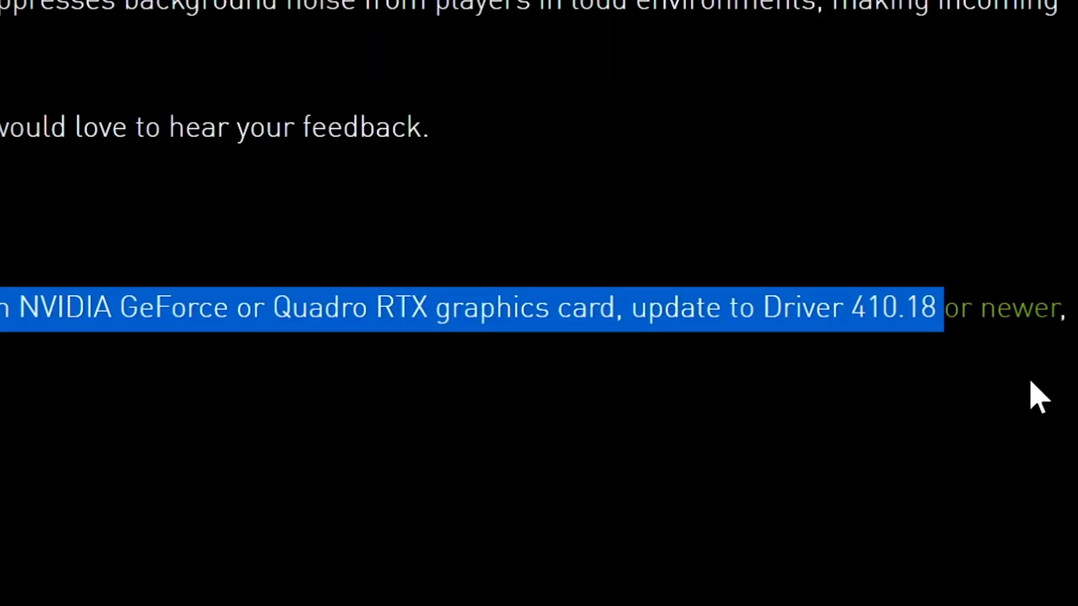
pyautogui.click(1063, 386)
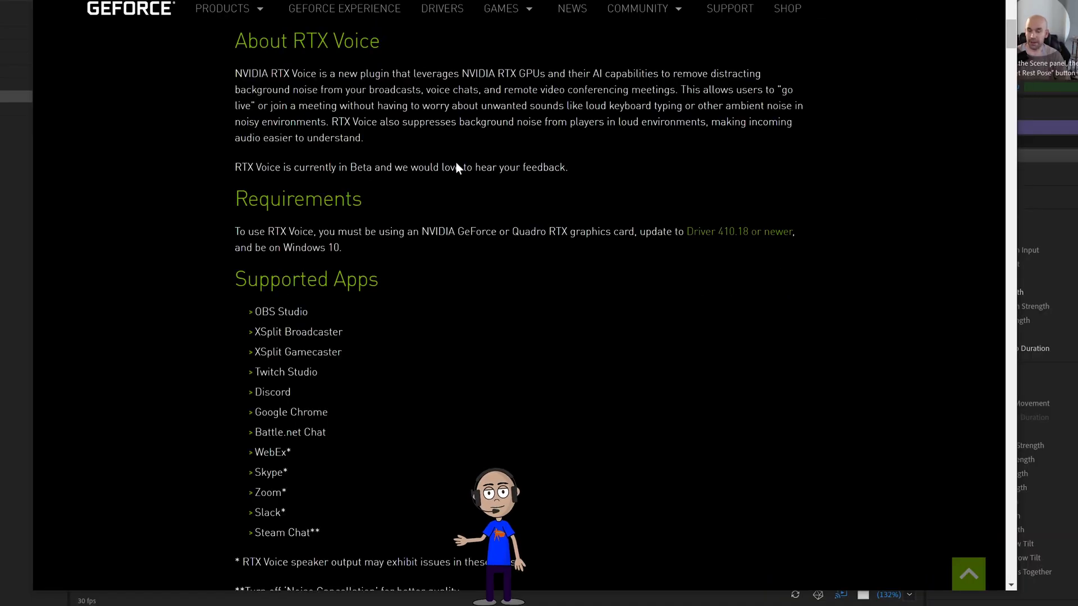
pyautogui.scroll(1, 456, 203)
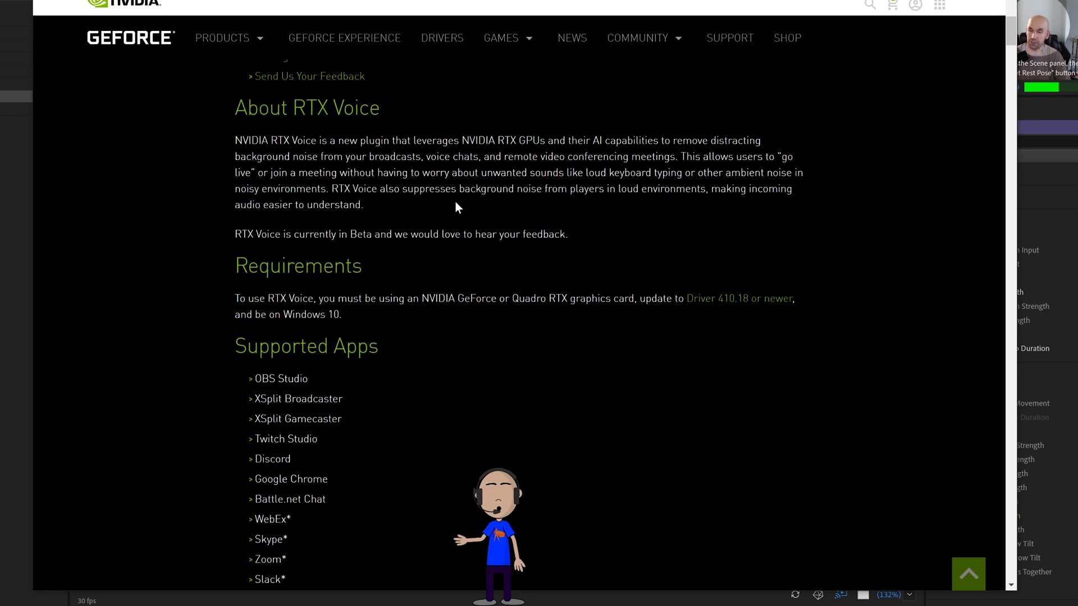
pyautogui.scroll(-1, 455, 202)
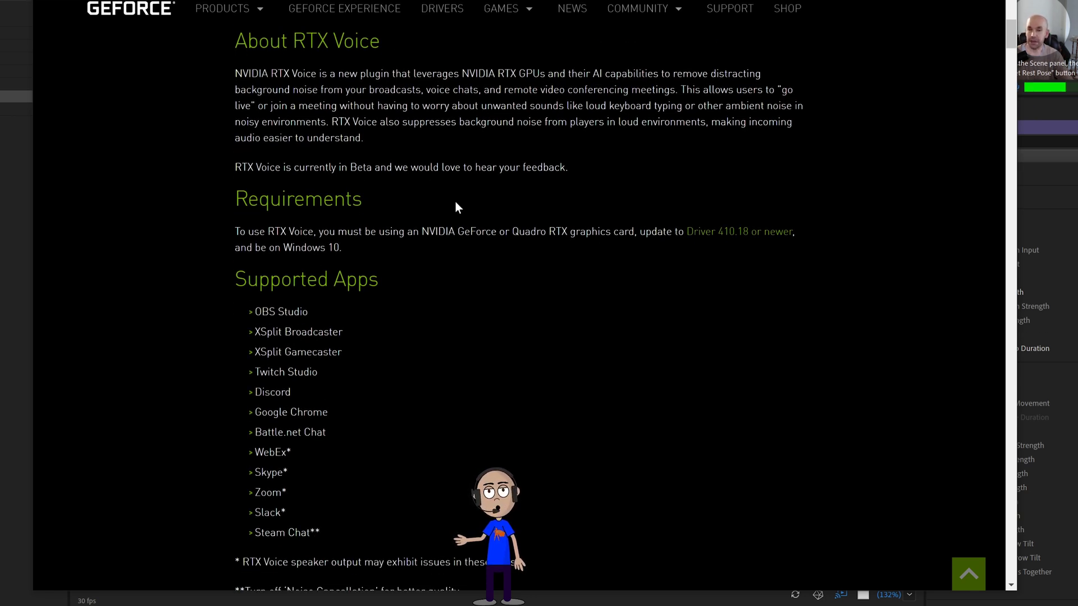
pyautogui.scroll(-2, 456, 208)
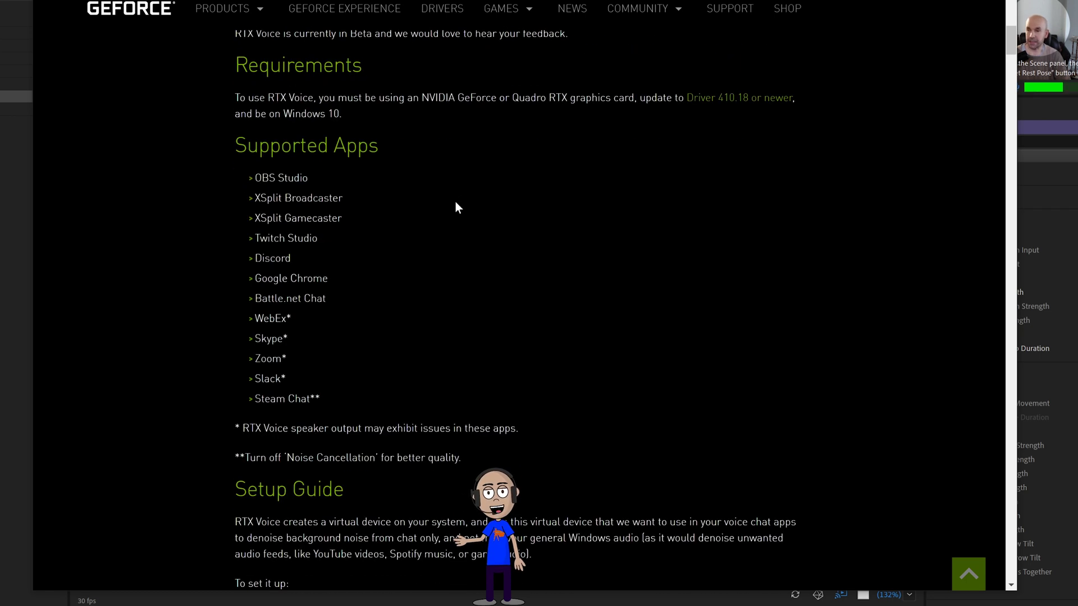
# Highlight the Supported Apps list, including Discord, Skype and Zoom, then run the RTX Voice installer
pyautogui.moveTo(236, 177); pyautogui.dragTo(343, 198)
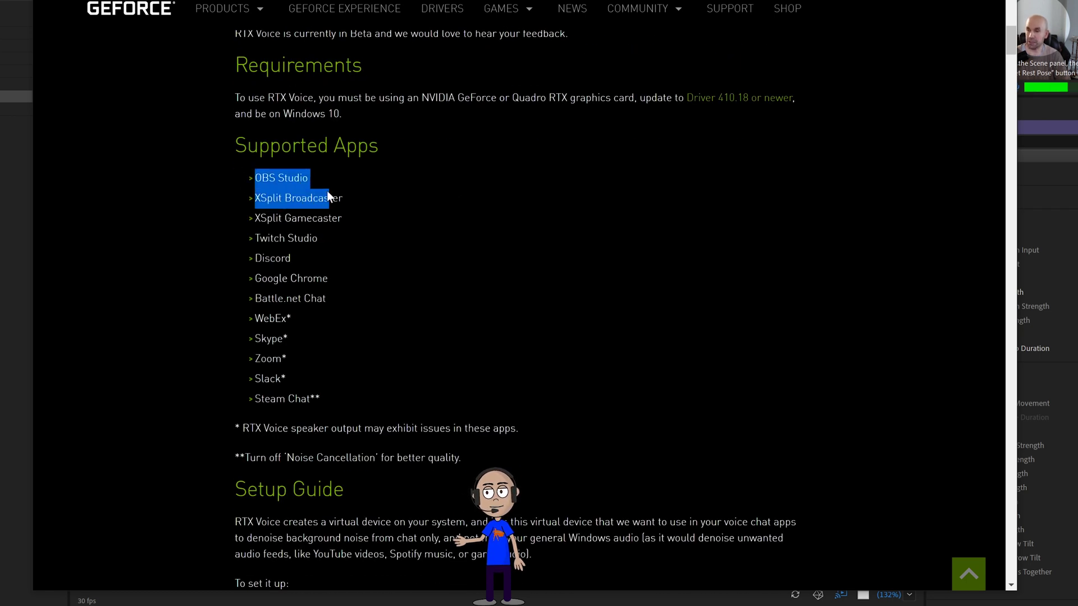
pyautogui.moveTo(302, 48); pyautogui.dragTo(281, 163)
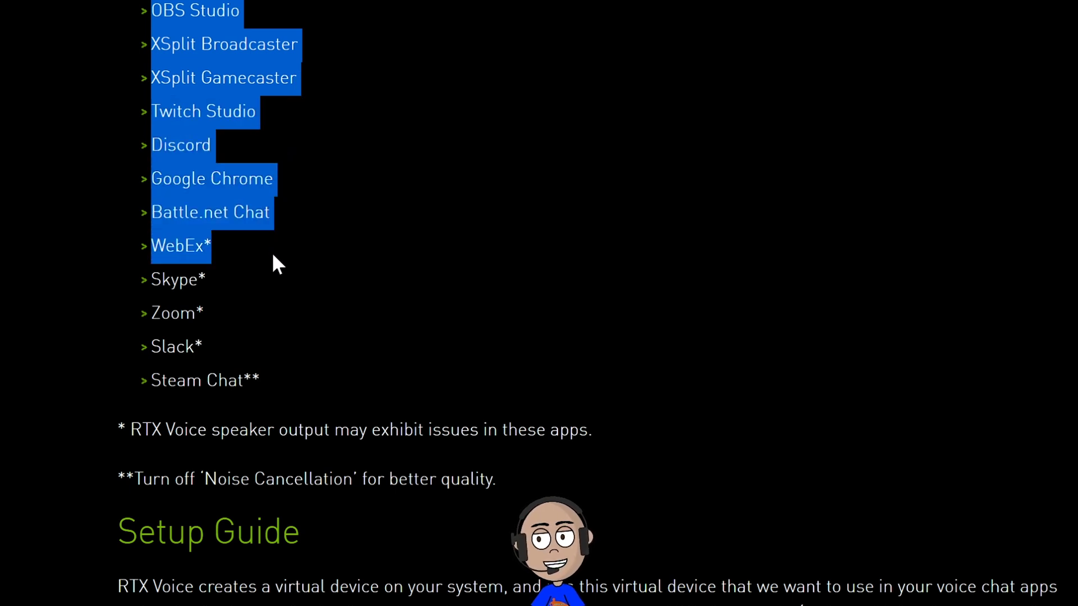
pyautogui.moveTo(283, 171)
pyautogui.mouseDown()
pyautogui.moveTo(262, 329)
pyautogui.moveTo(286, 373)
pyautogui.mouseUp()
pyautogui.click(294, 288)
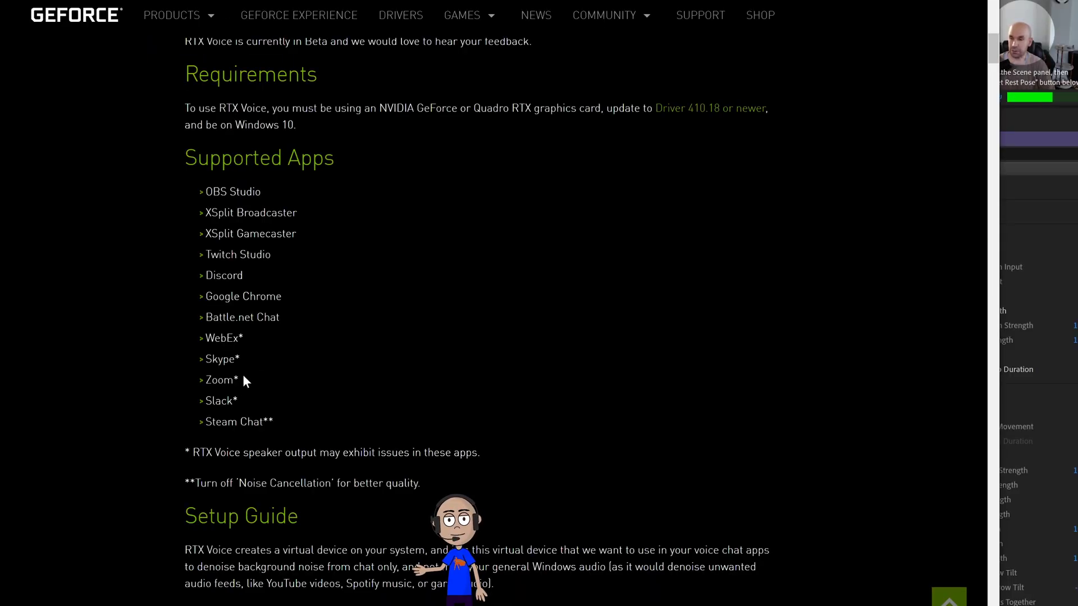
pyautogui.moveTo(242, 381); pyautogui.dragTo(208, 368)
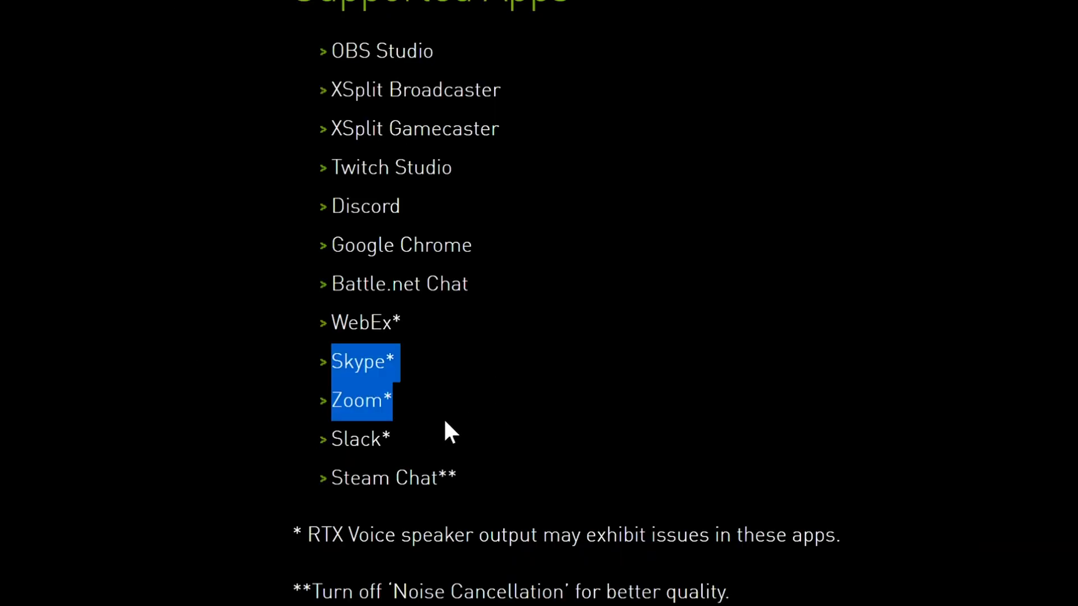
pyautogui.click(478, 378)
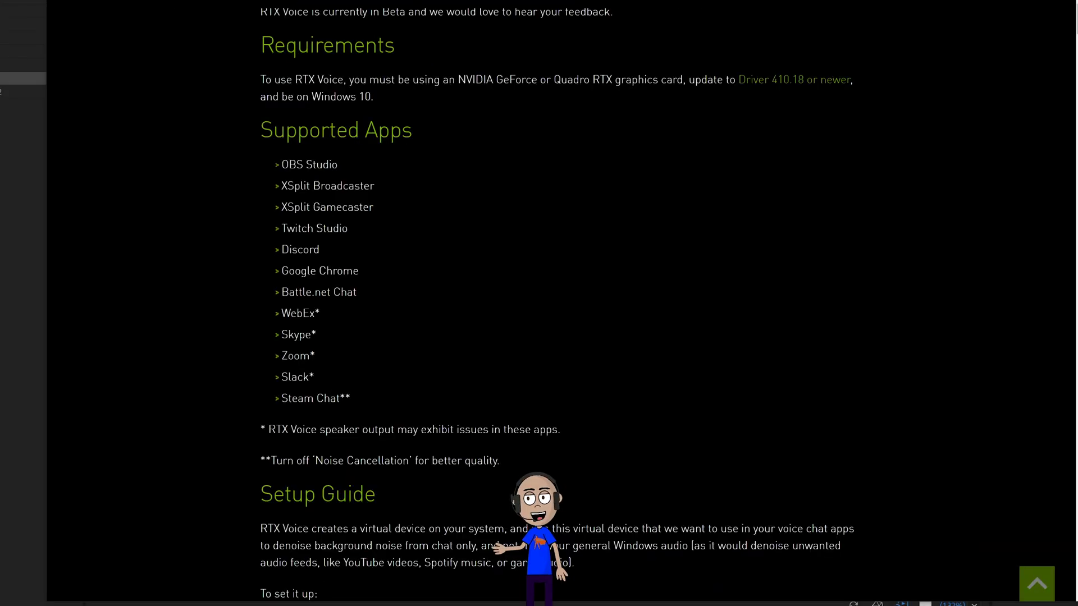
pyautogui.moveTo(266, 163); pyautogui.dragTo(351, 399)
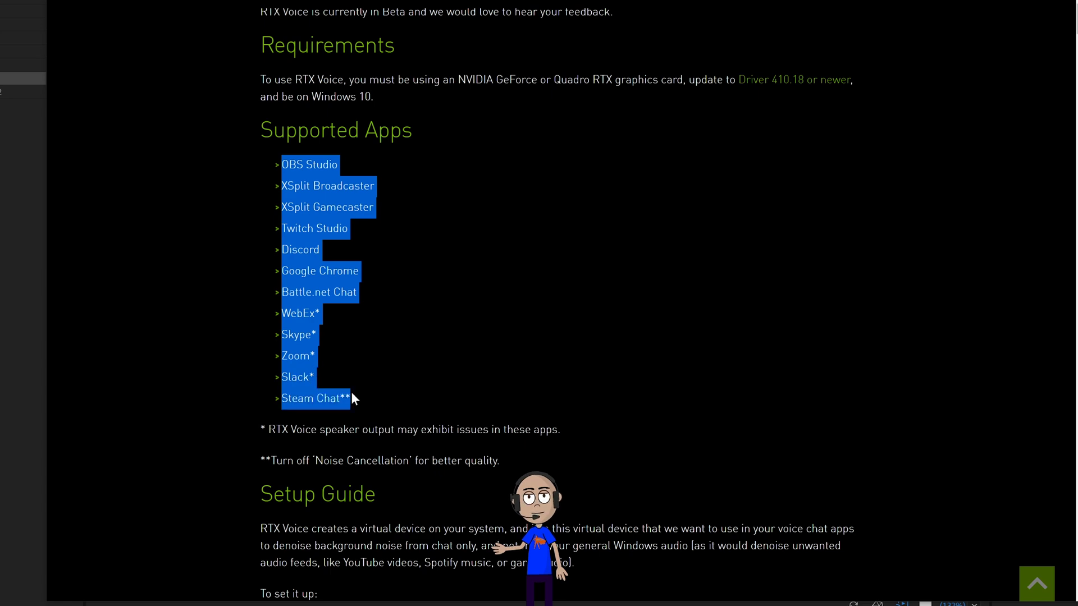
pyautogui.scroll(5, 396, 346)
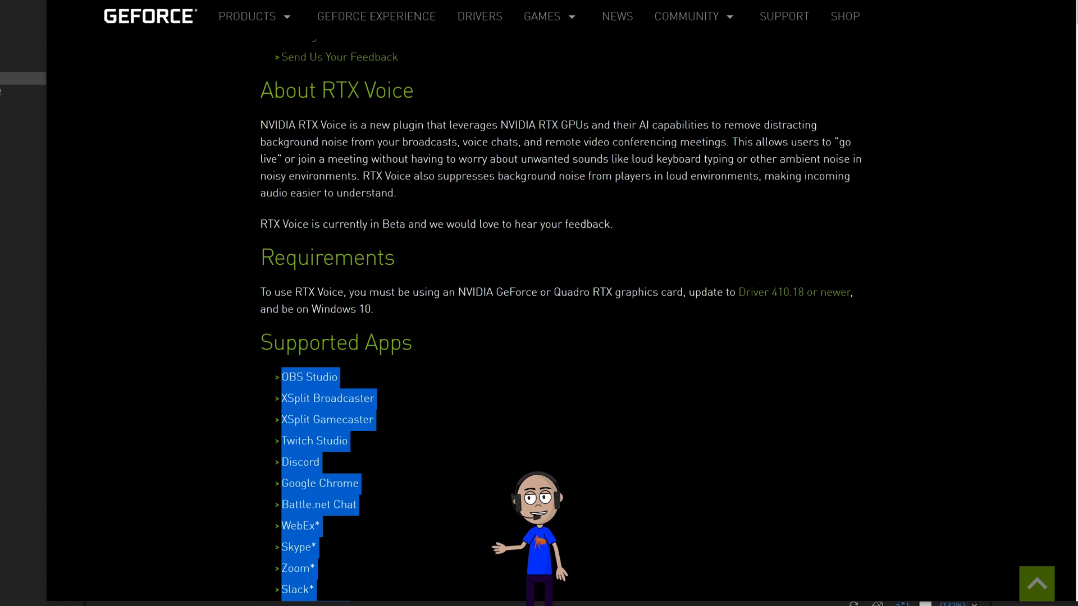
pyautogui.scroll(3, 395, 345)
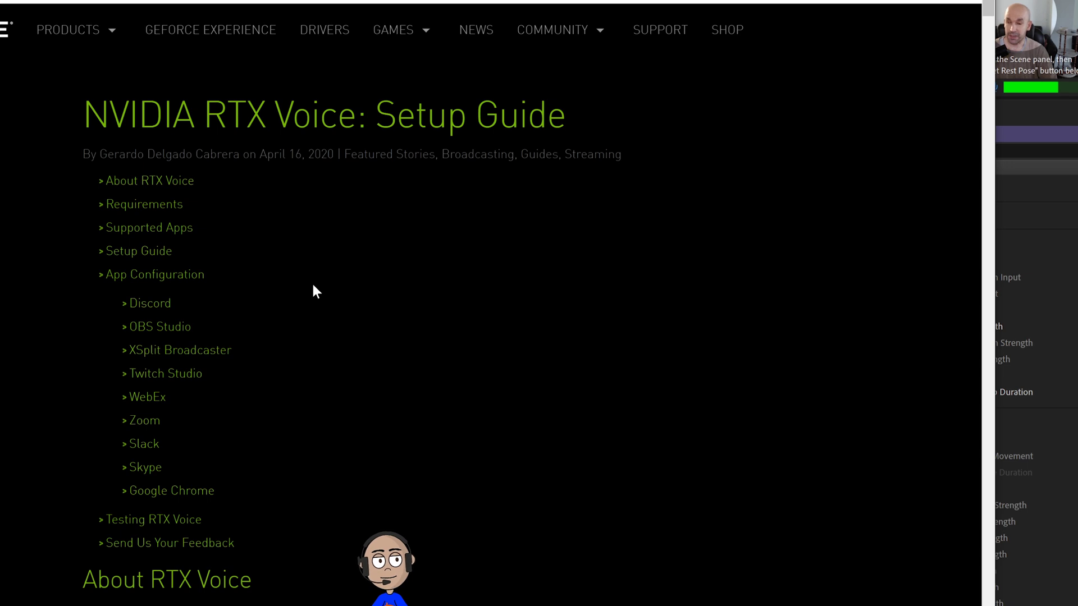
pyautogui.scroll(-3, 312, 291)
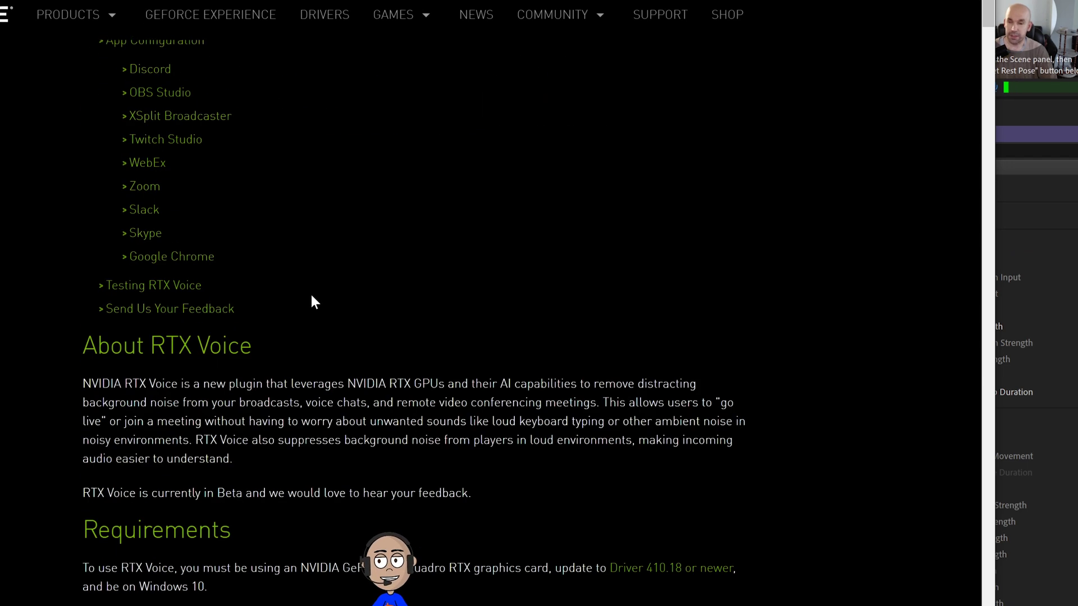
pyautogui.scroll(3, 310, 292)
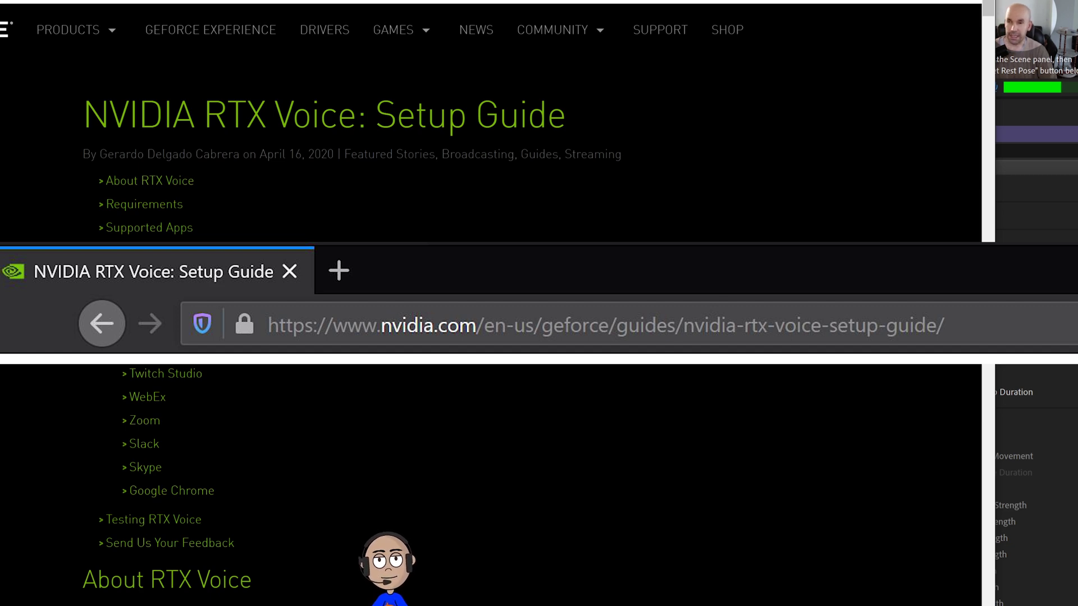
pyautogui.scroll(-5, 614, 438)
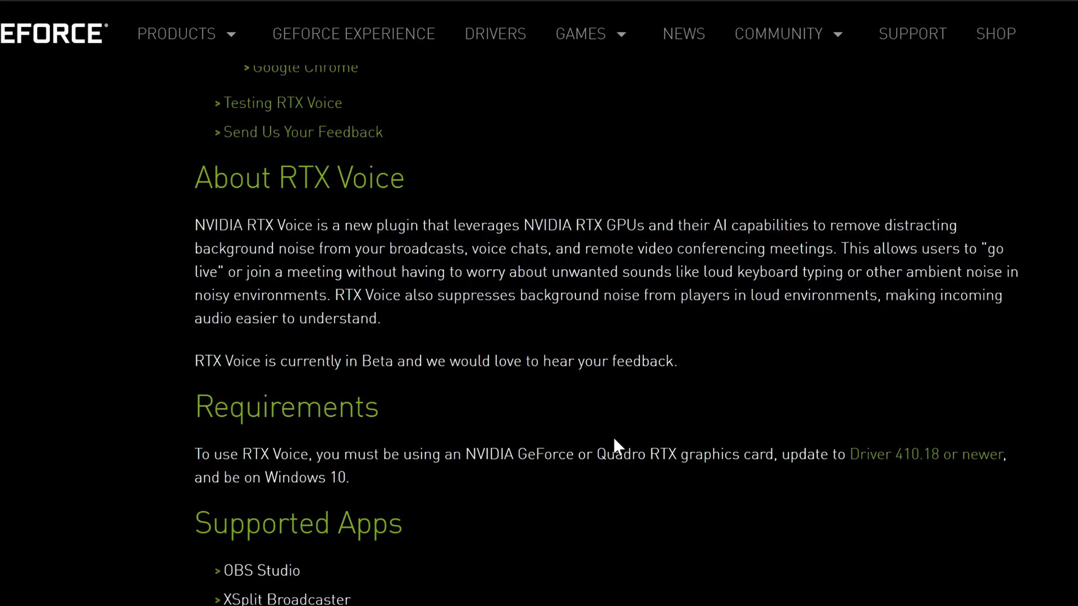
pyautogui.scroll(-1, 614, 439)
pyautogui.scroll(-2, 614, 439)
pyautogui.scroll(-2, 505, 430)
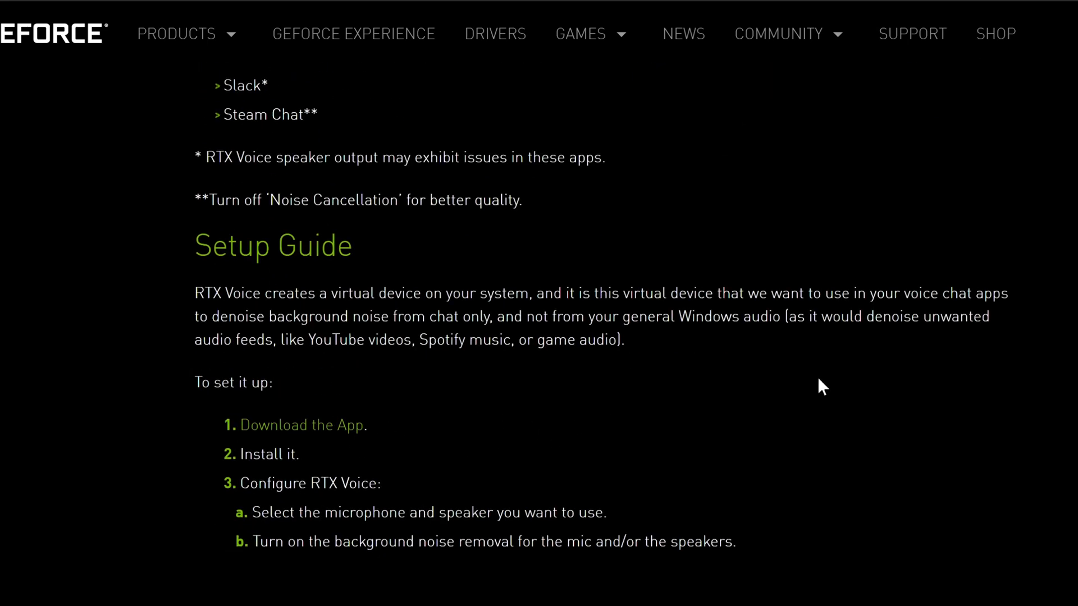
pyautogui.scroll(-2, 830, 373)
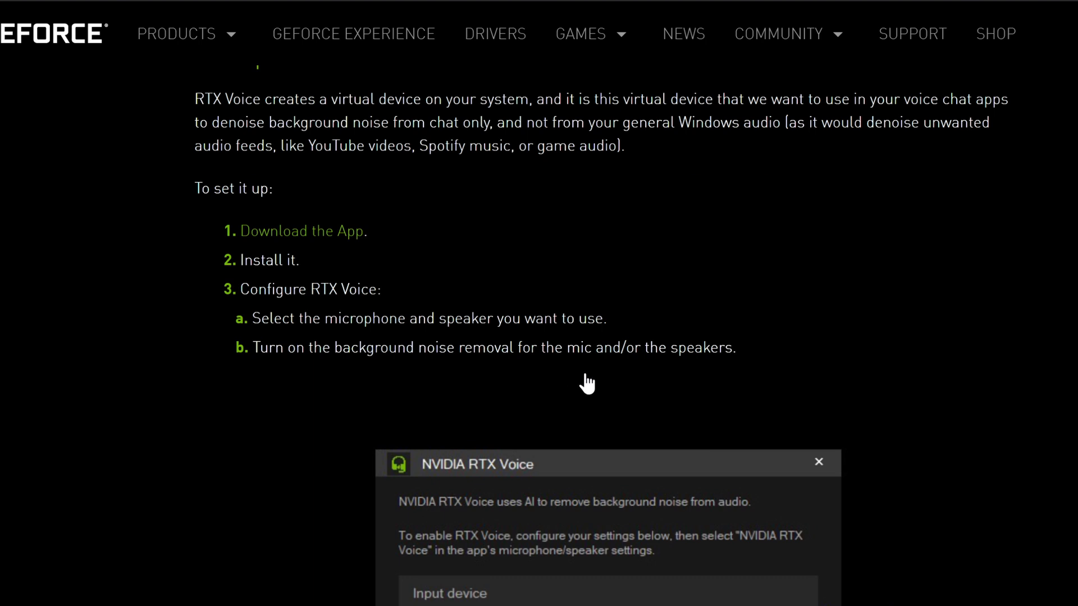
pyautogui.scroll(-2, 600, 368)
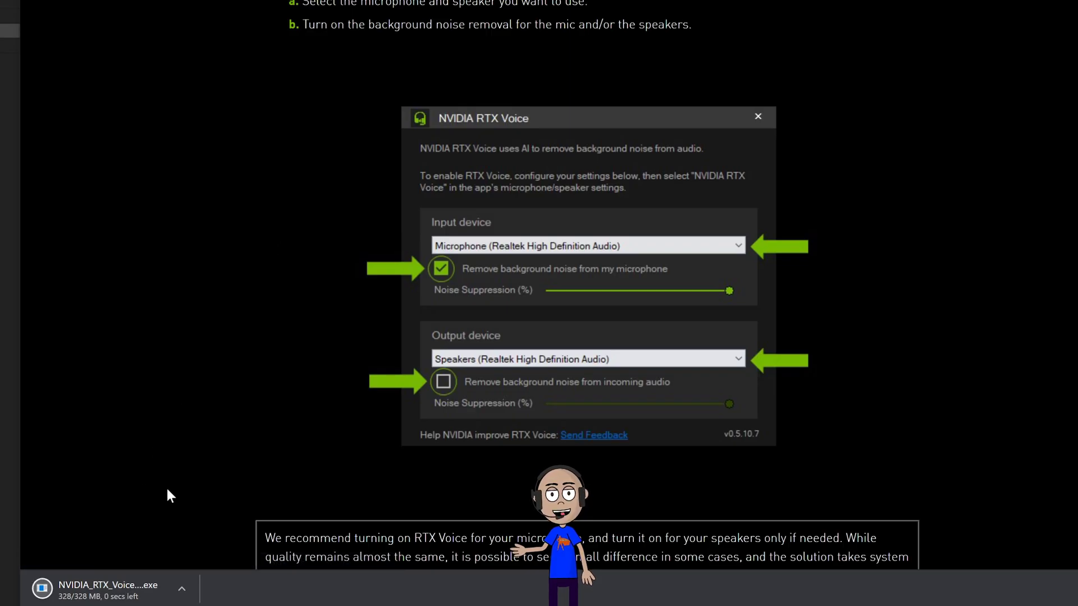
pyautogui.click(99, 590)
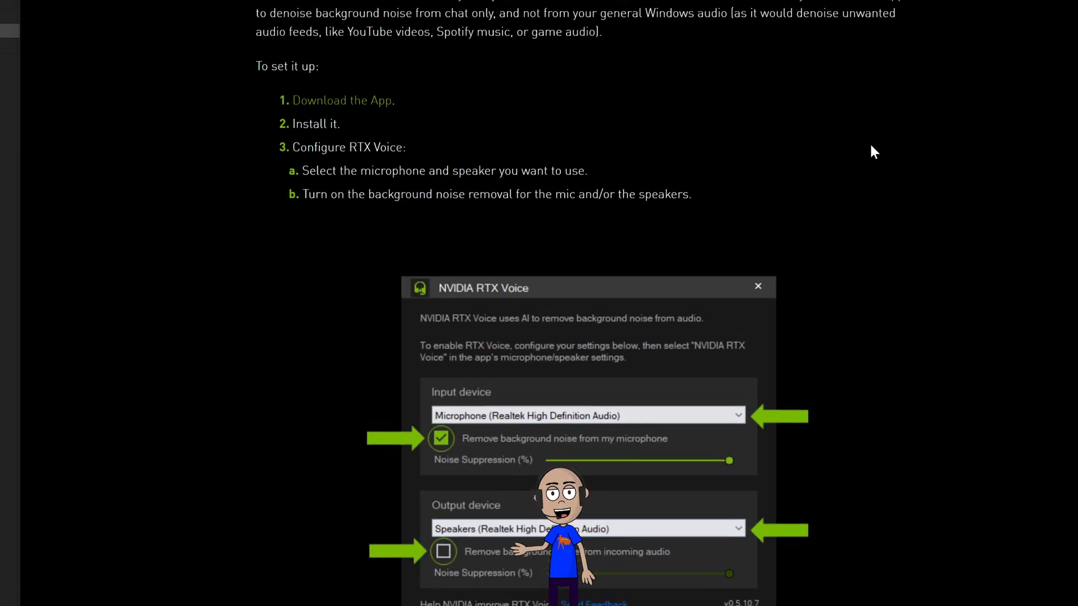
pyautogui.scroll(3, 871, 150)
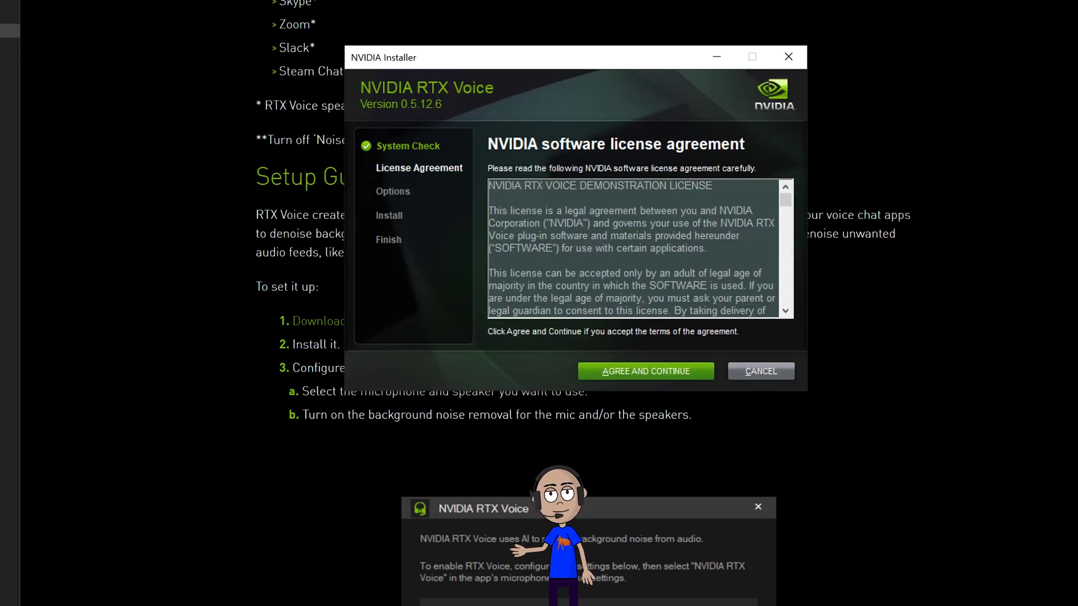
pyautogui.scroll(-2, 634, 248)
pyautogui.scroll(-2, 634, 249)
pyautogui.scroll(-3, 640, 248)
pyautogui.scroll(-3, 640, 248)
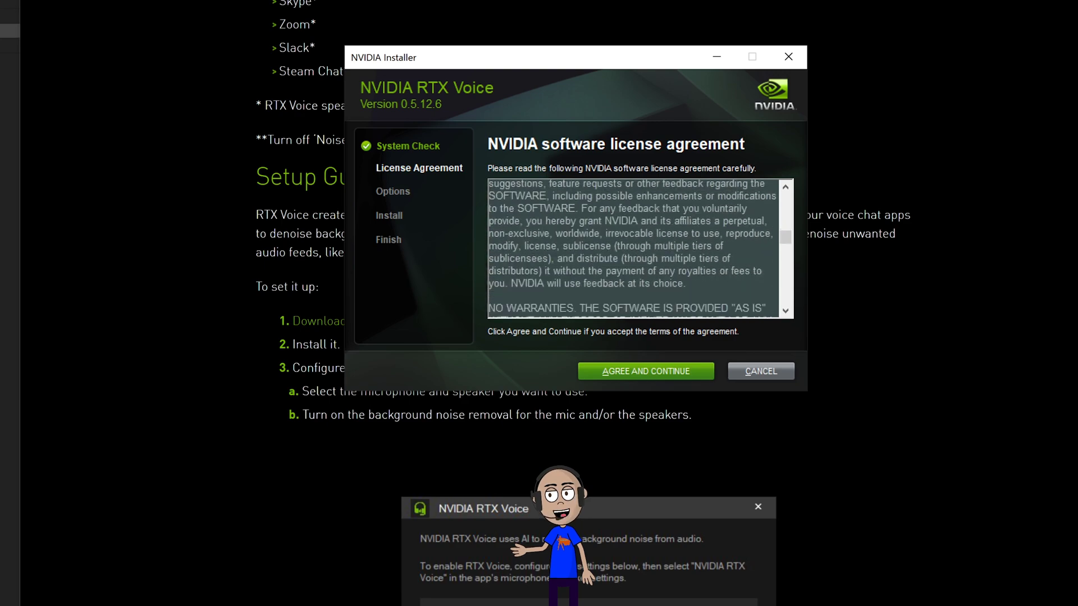
pyautogui.scroll(-3, 641, 248)
pyautogui.scroll(-3, 639, 248)
pyautogui.scroll(-3, 640, 249)
pyautogui.scroll(-3, 640, 248)
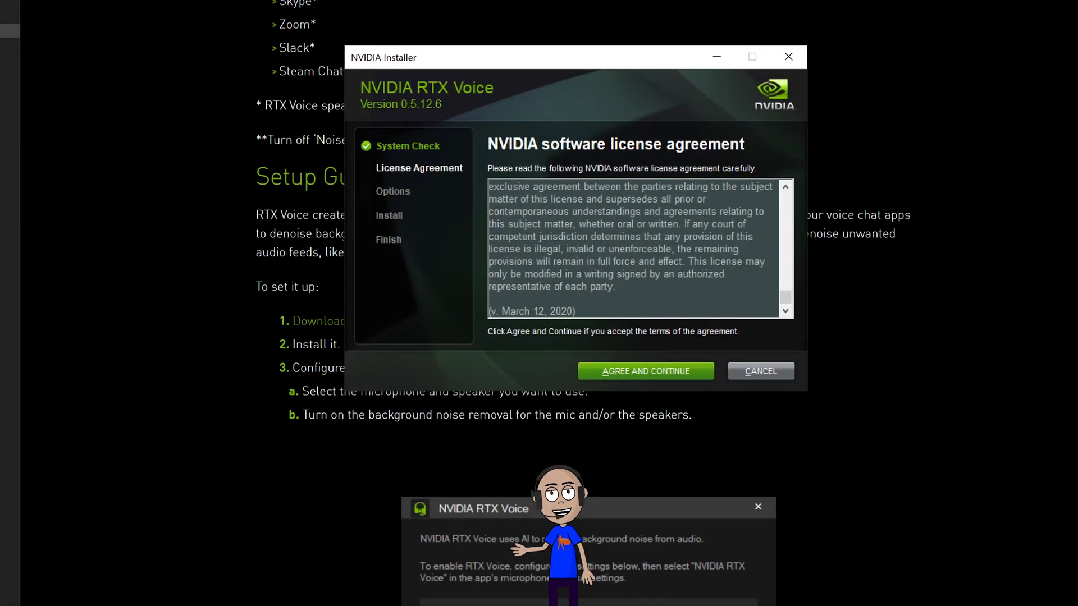
# Accept the license, install the RTX Voice app and driver, and close the installer
pyautogui.click(658, 573)
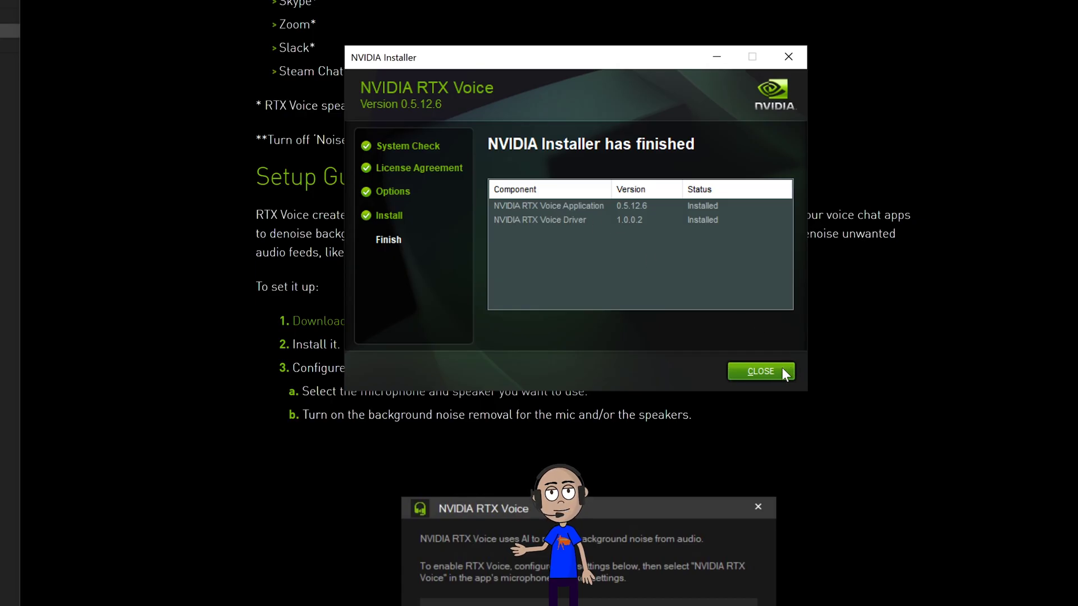
pyautogui.click(760, 371)
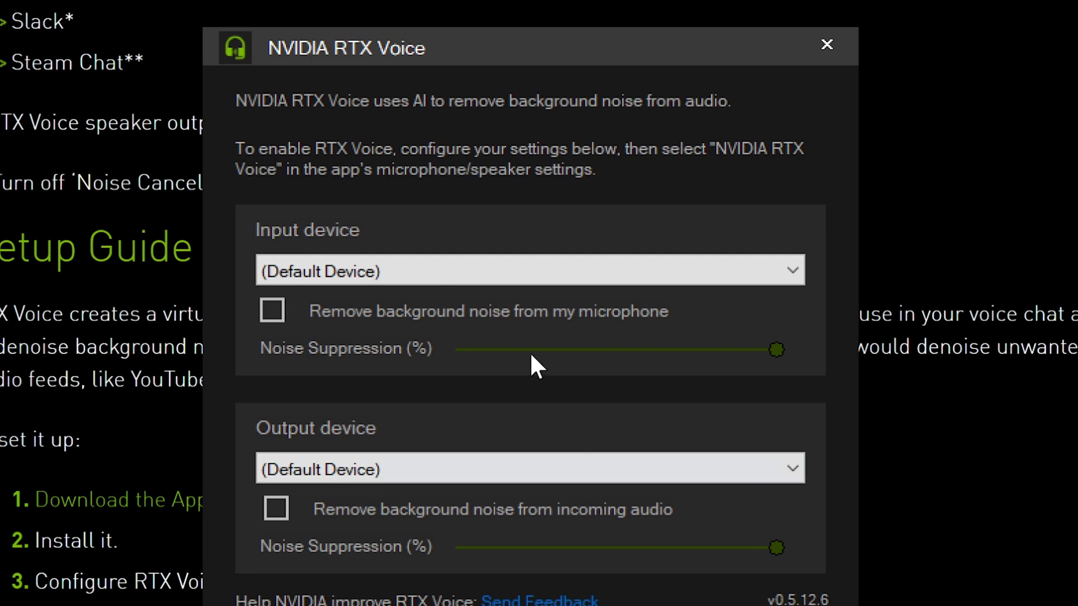
# Use the SB X-Fi Go! Pro mic and Realtek speakers, with noise removal on for both
pyautogui.click(427, 269)
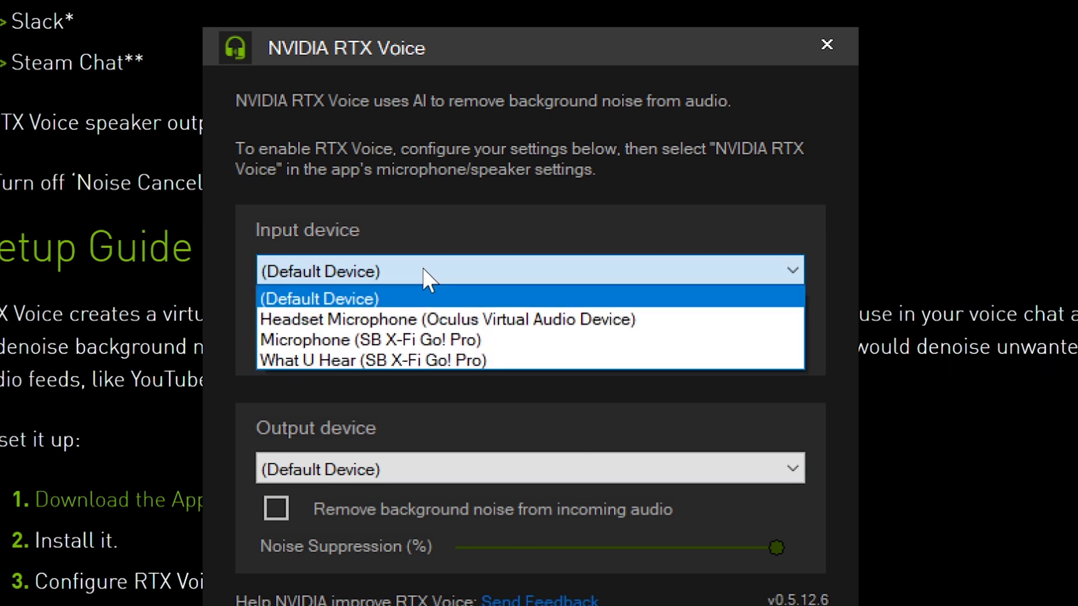
pyautogui.click(459, 339)
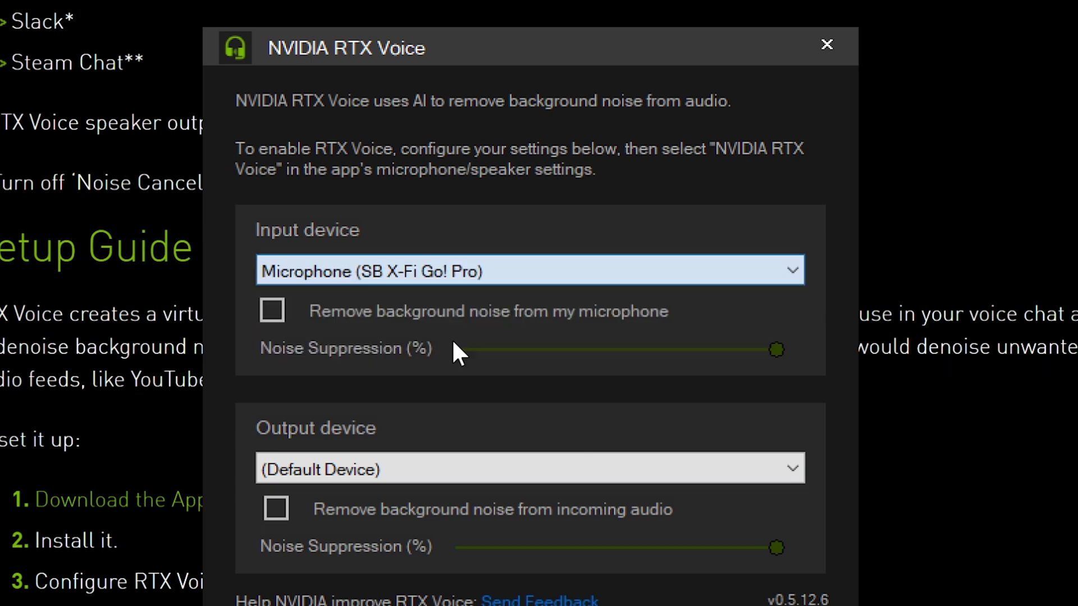
pyautogui.click(271, 311)
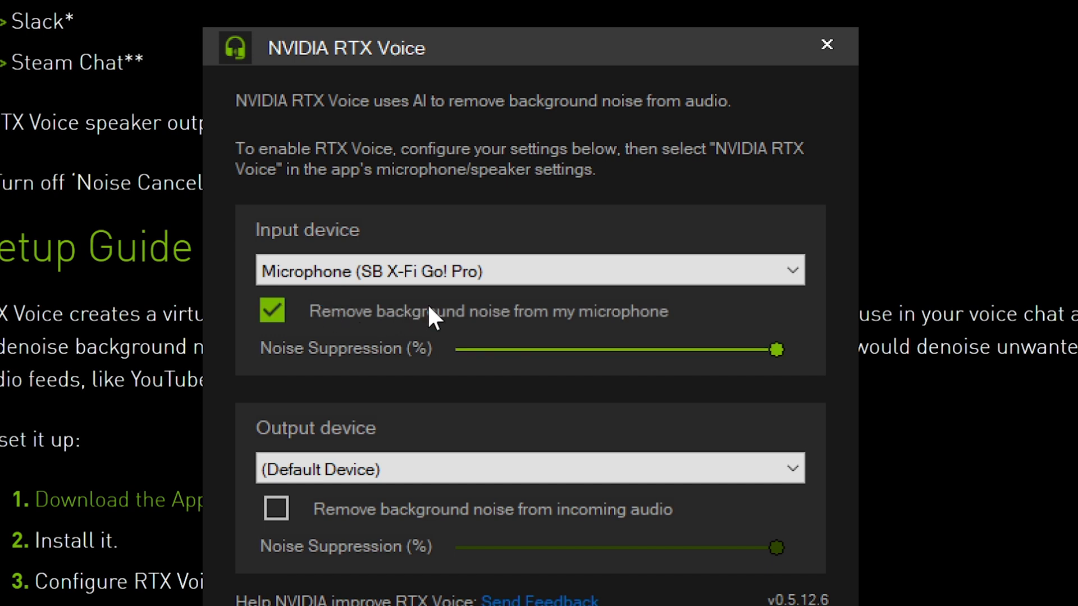
pyautogui.click(409, 471)
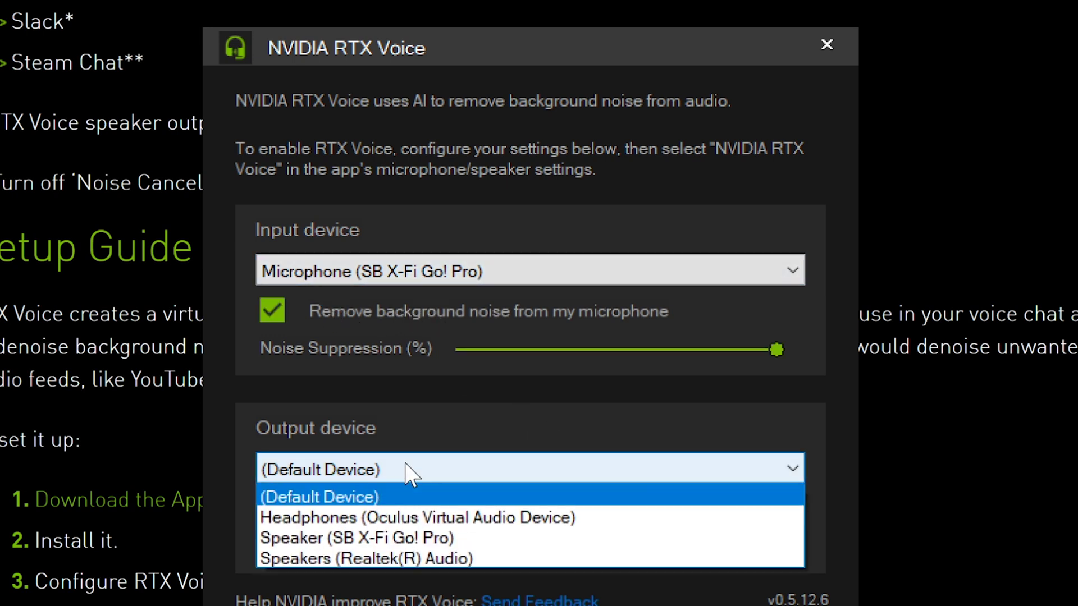
pyautogui.click(373, 555)
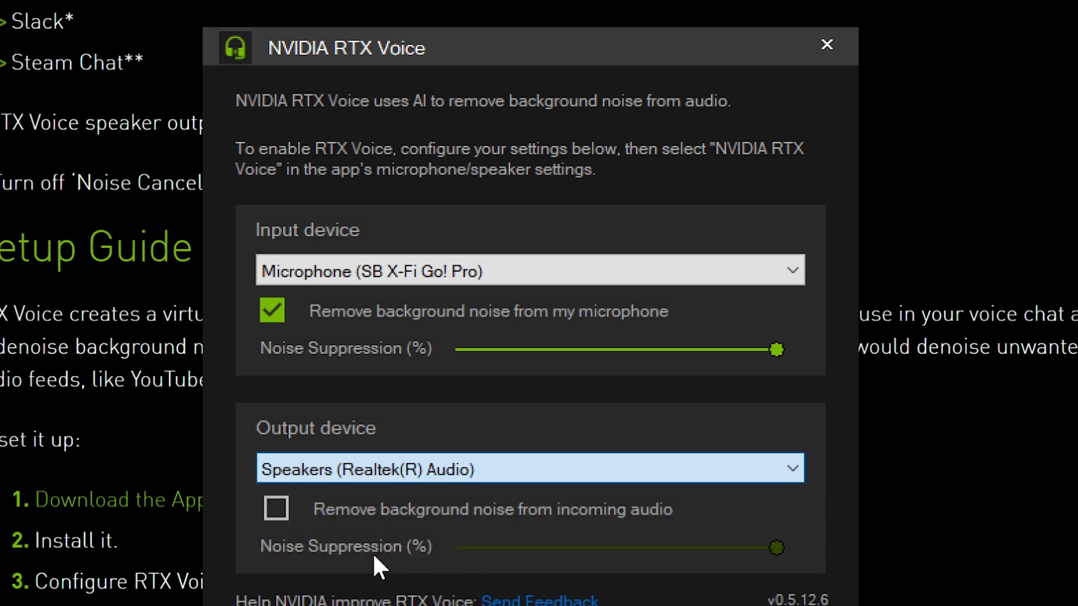
pyautogui.click(277, 507)
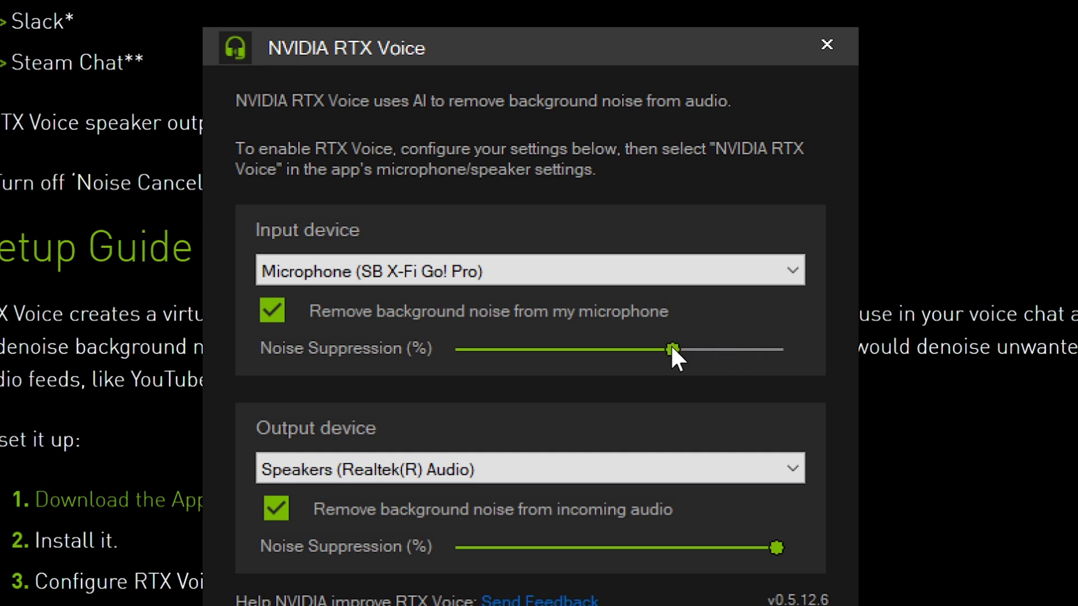
# Set microphone noise suppression to maximum and bring Streamlabs OBS to the front
pyautogui.moveTo(641, 348); pyautogui.dragTo(779, 349)
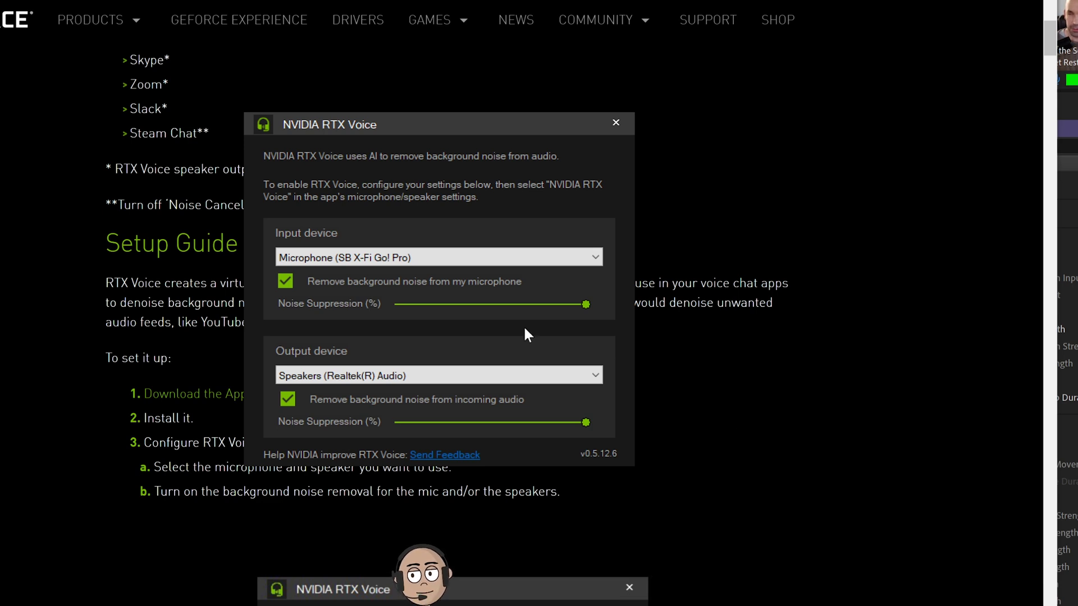
pyautogui.moveTo(431, 122); pyautogui.dragTo(450, 130)
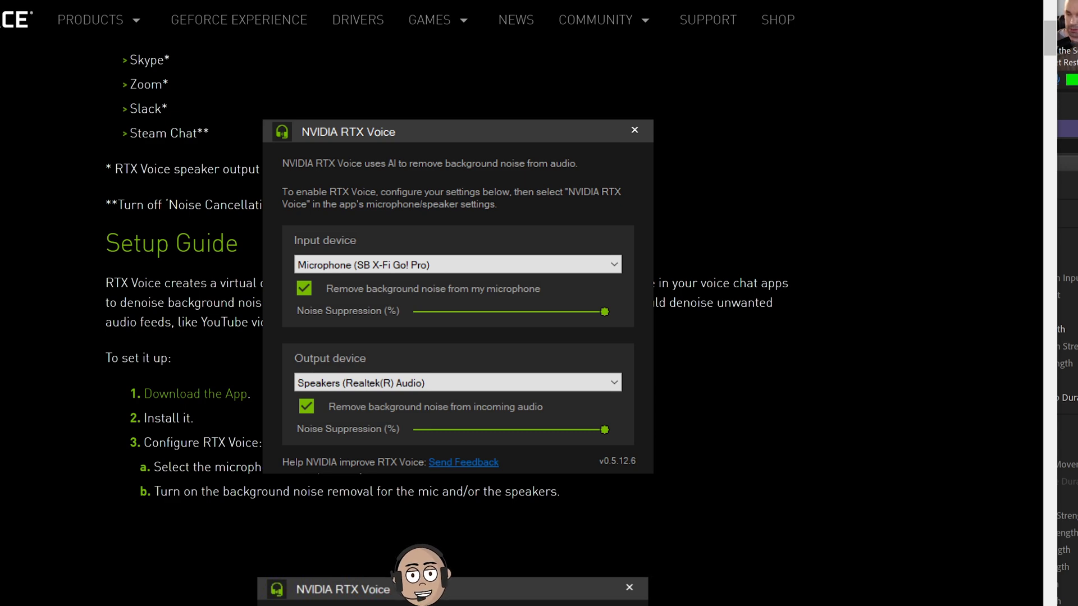
pyautogui.hotkey('alt', 'Tab')
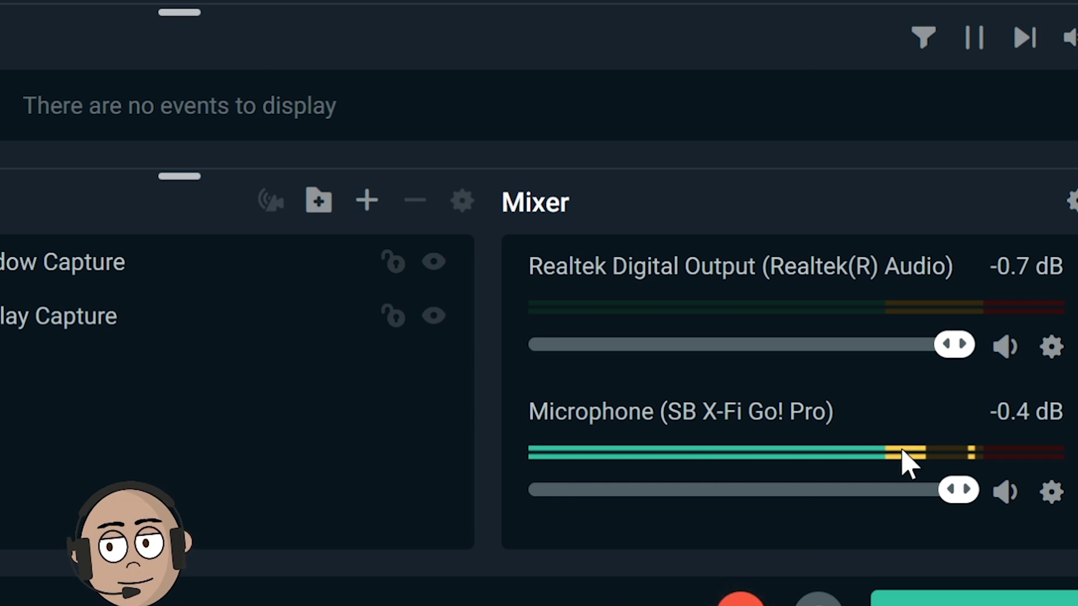
# Set the OBS microphone source's Device to Microphone (NVIDIA RTX Voice) in its Properties
pyautogui.click(1051, 497)
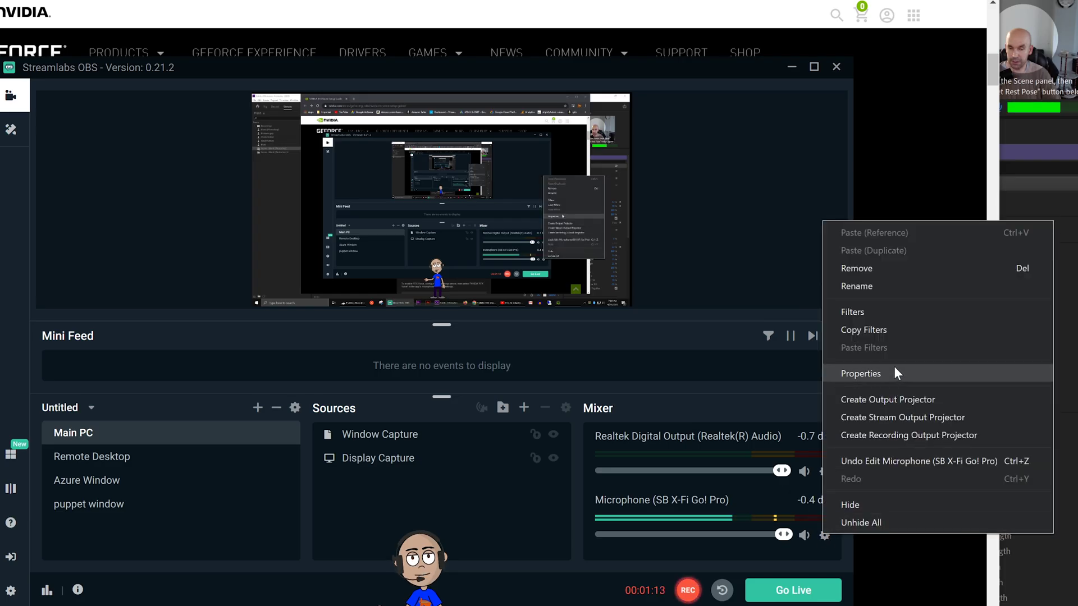
pyautogui.click(894, 368)
pyautogui.click(503, 236)
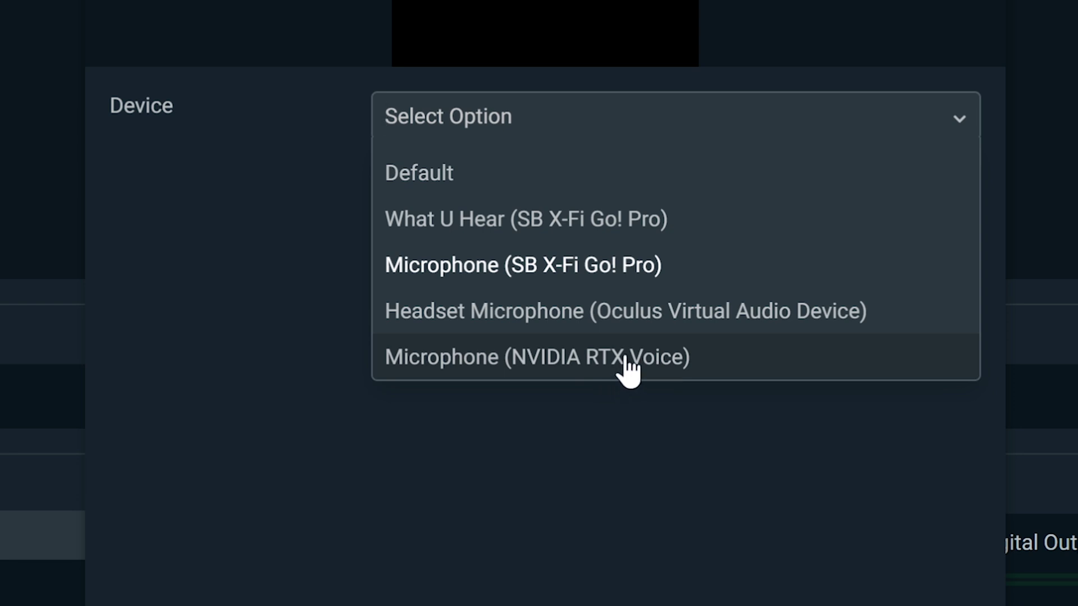
pyautogui.click(599, 374)
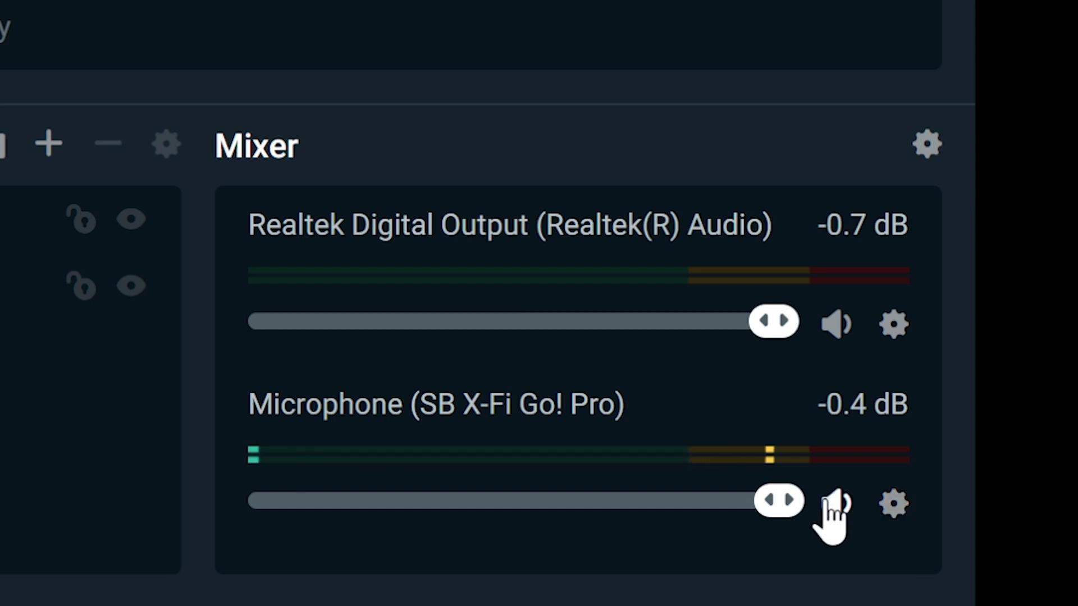
pyautogui.click(894, 506)
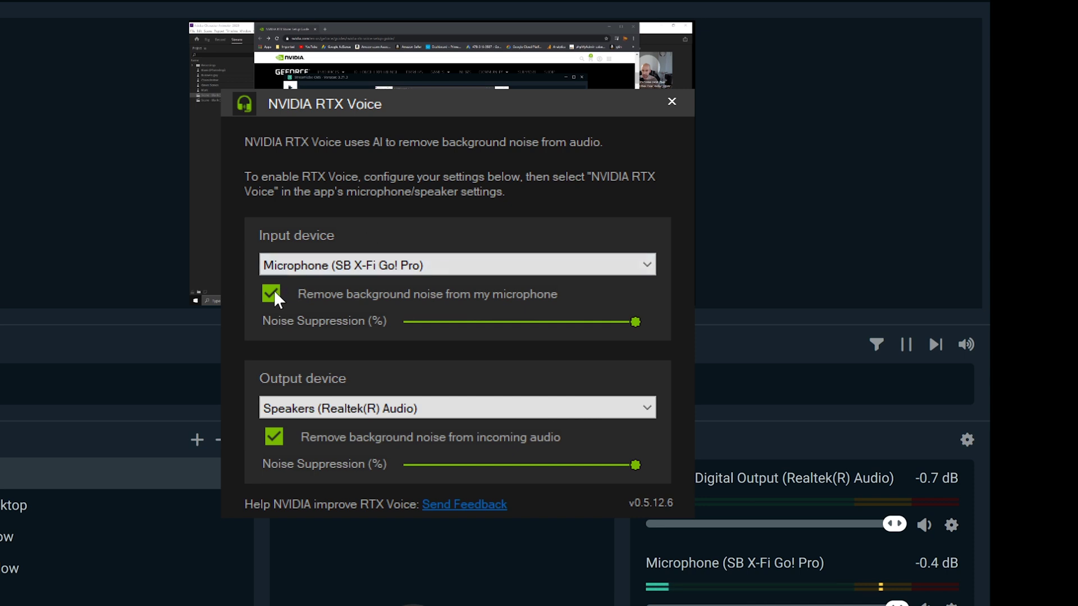
# Turn microphone noise removal off and back on to compare the difference
pyautogui.click(274, 296)
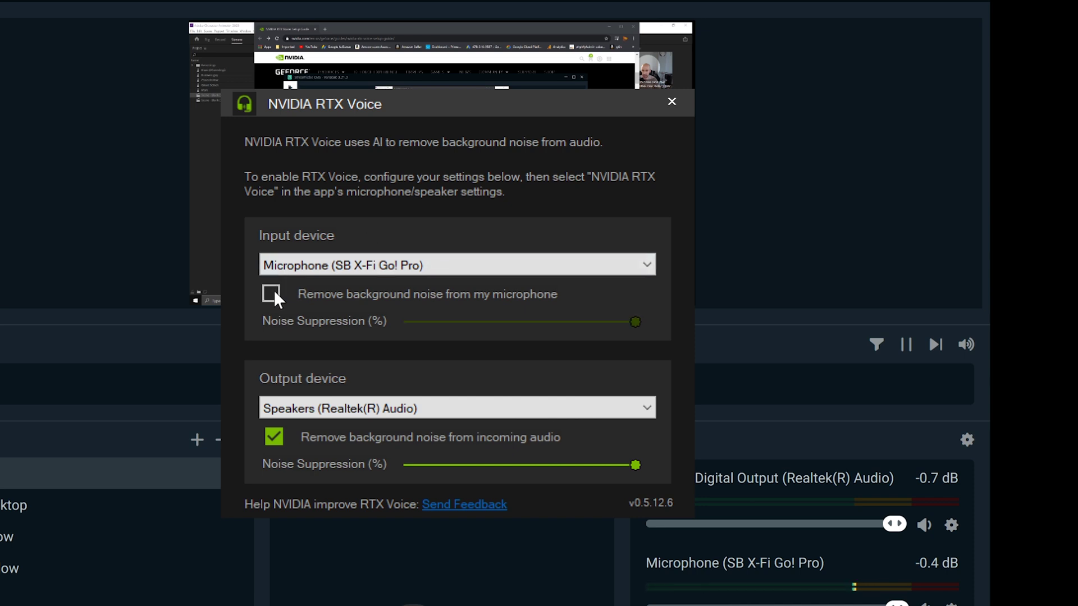
pyautogui.click(274, 295)
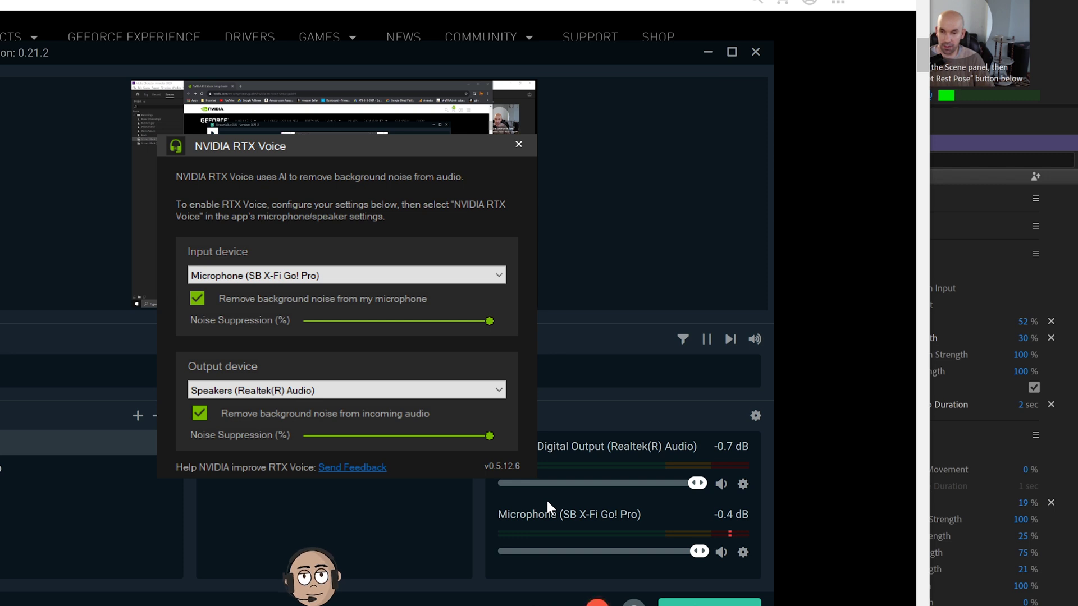
pyautogui.click(200, 299)
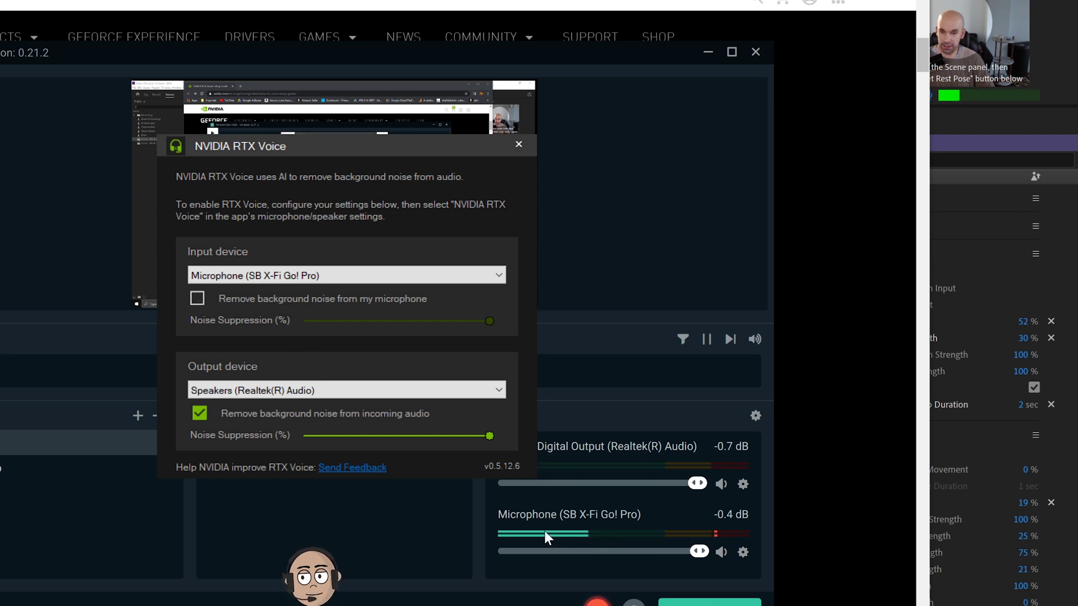
pyautogui.click(197, 298)
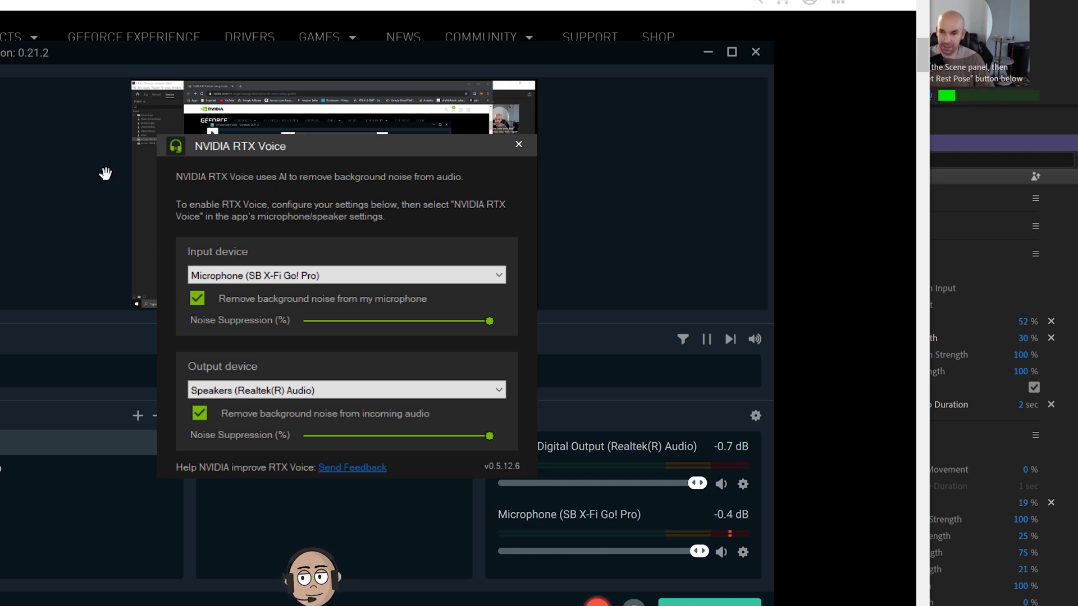
pyautogui.click(197, 298)
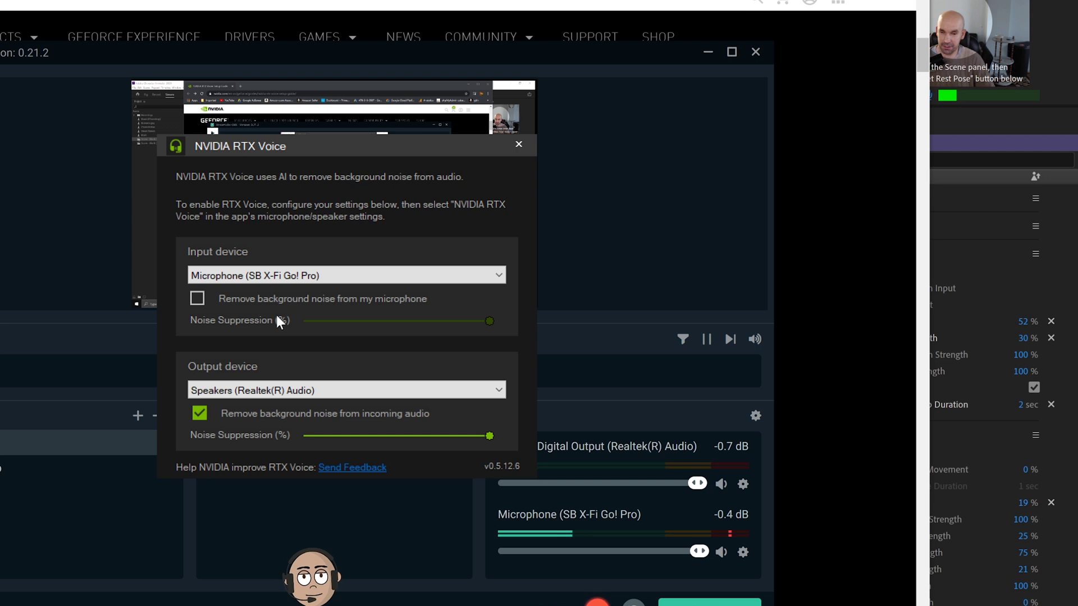
pyautogui.click(197, 298)
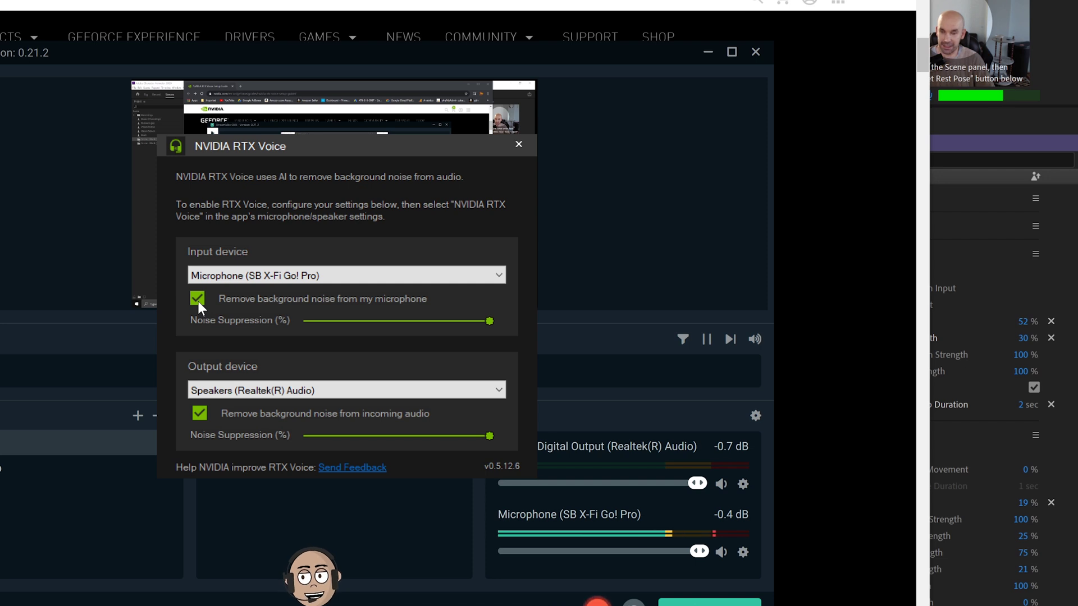
pyautogui.click(197, 299)
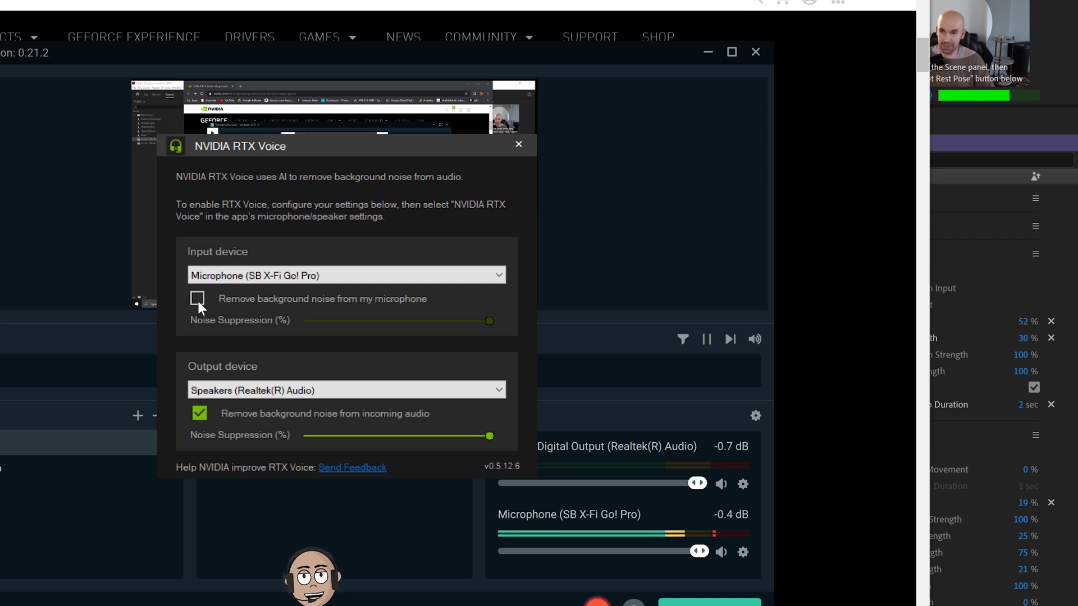
pyautogui.click(198, 301)
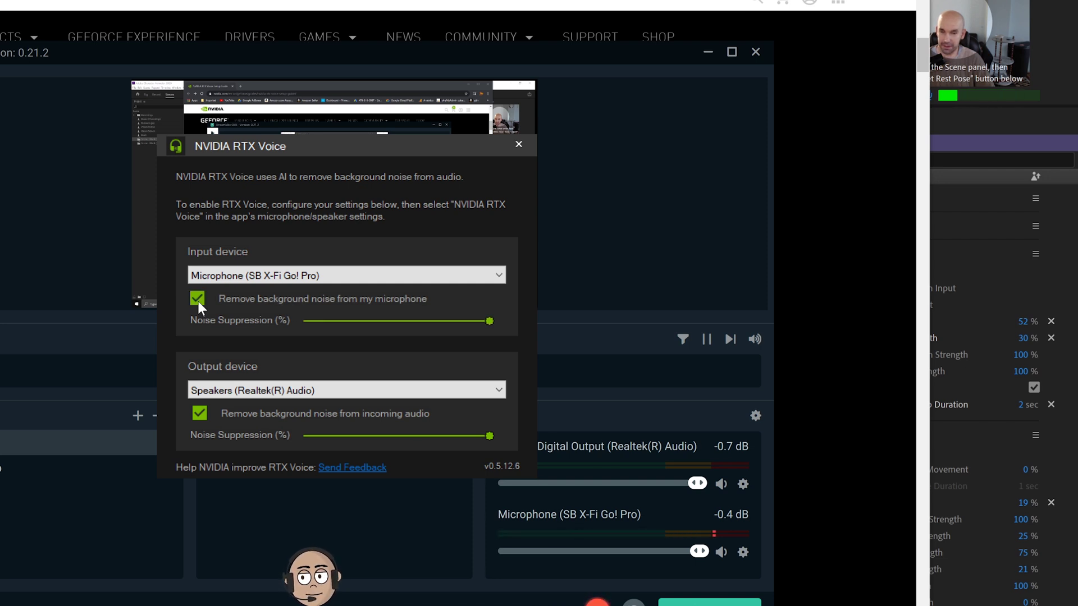